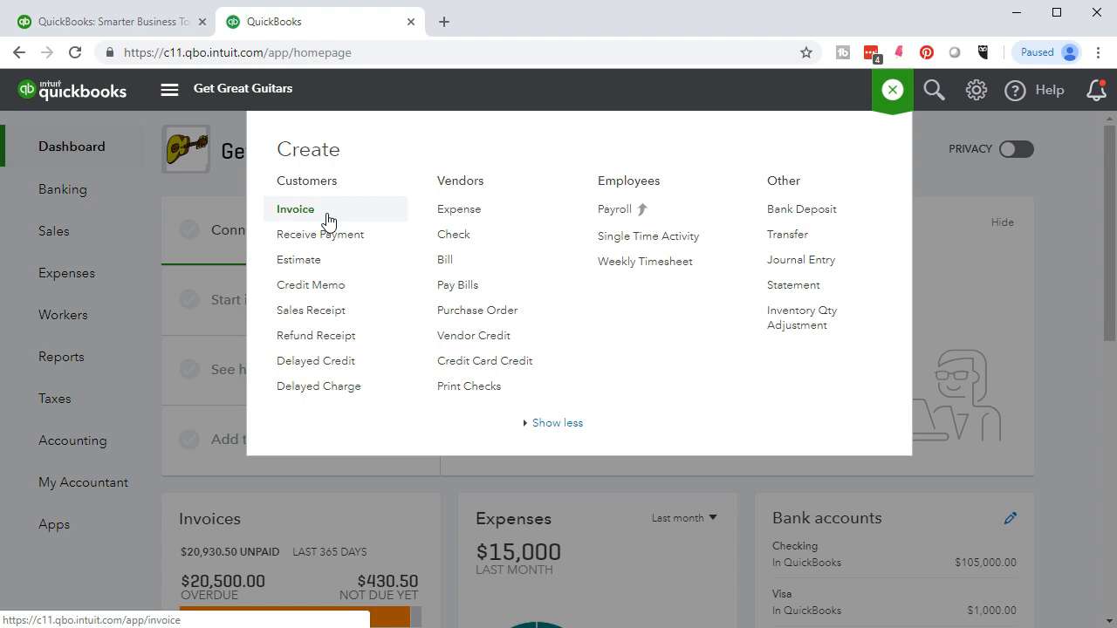
# Start a new invoice and choose Jones Guitars as the customer by typing 'Jon'
pyautogui.click(302, 220)
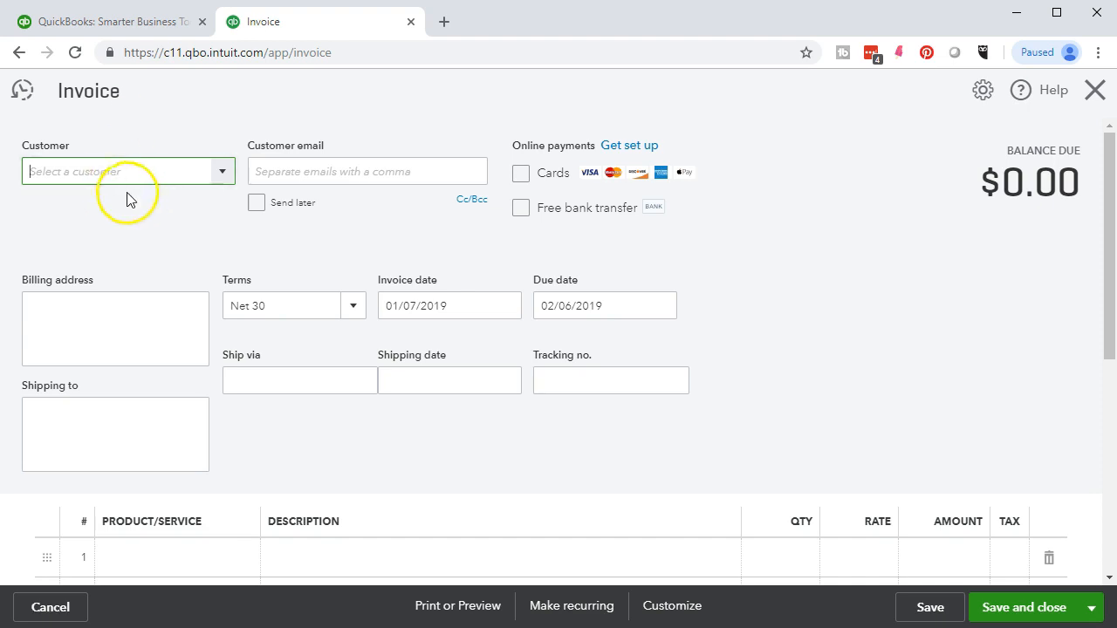
pyautogui.click(221, 173)
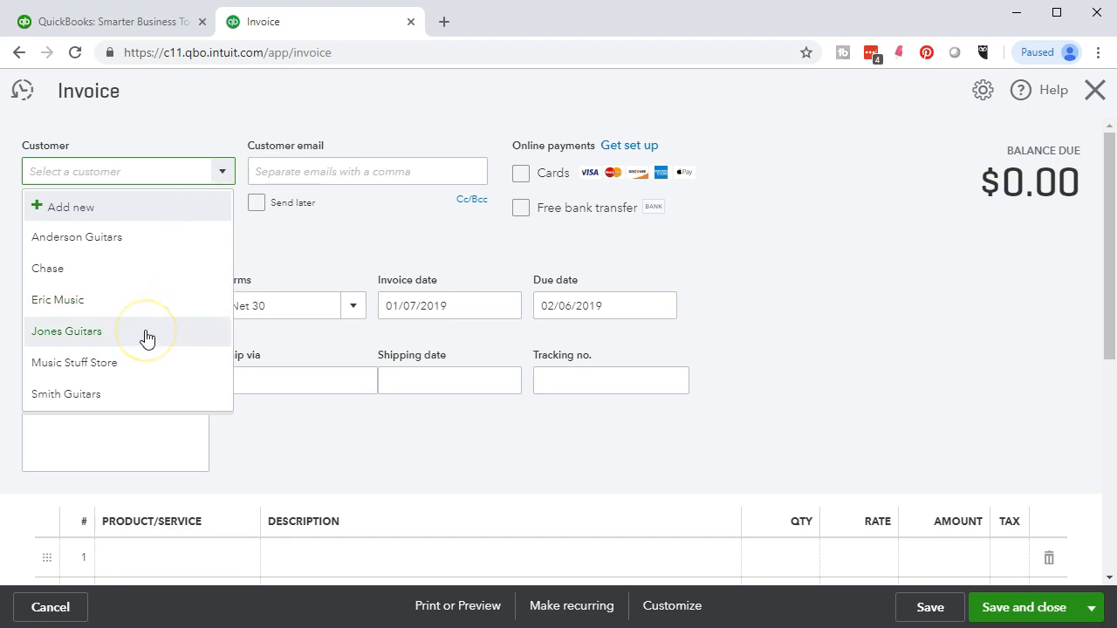
pyautogui.write('Jones Guitars')
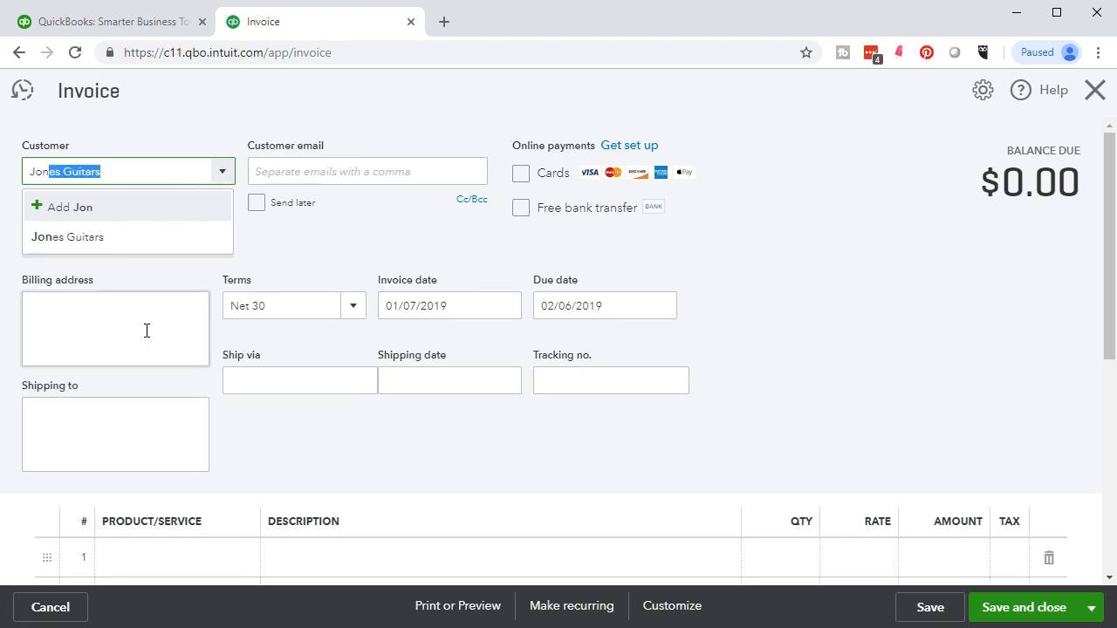
pyautogui.press('Tab')
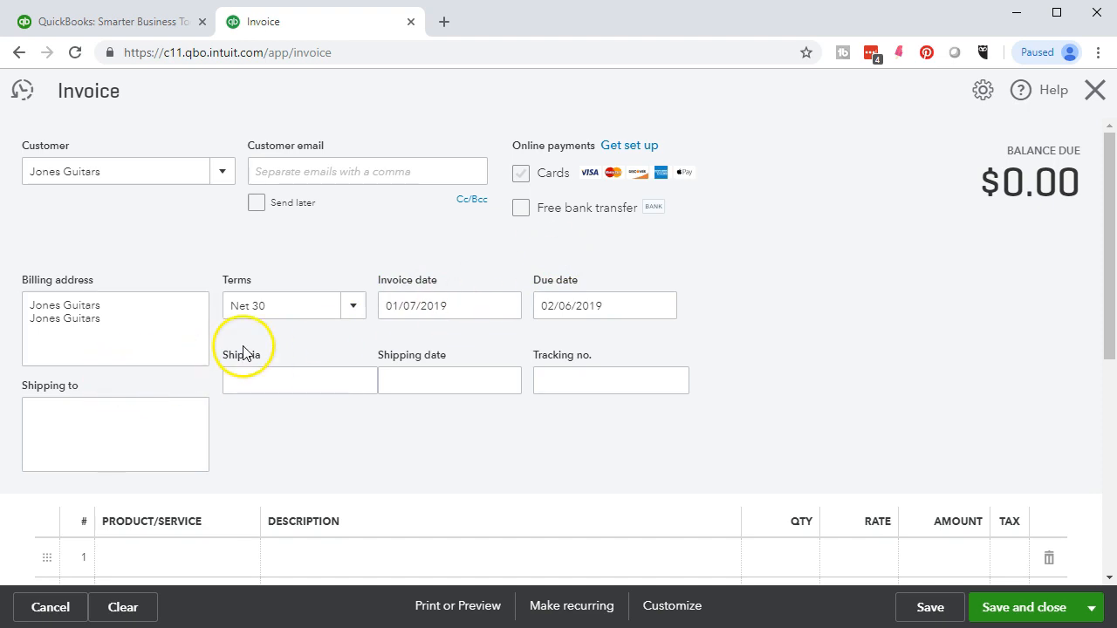
# Set the invoice date to 01/12/2019, giving a due date of 02/11/2019
pyautogui.click(377, 301)
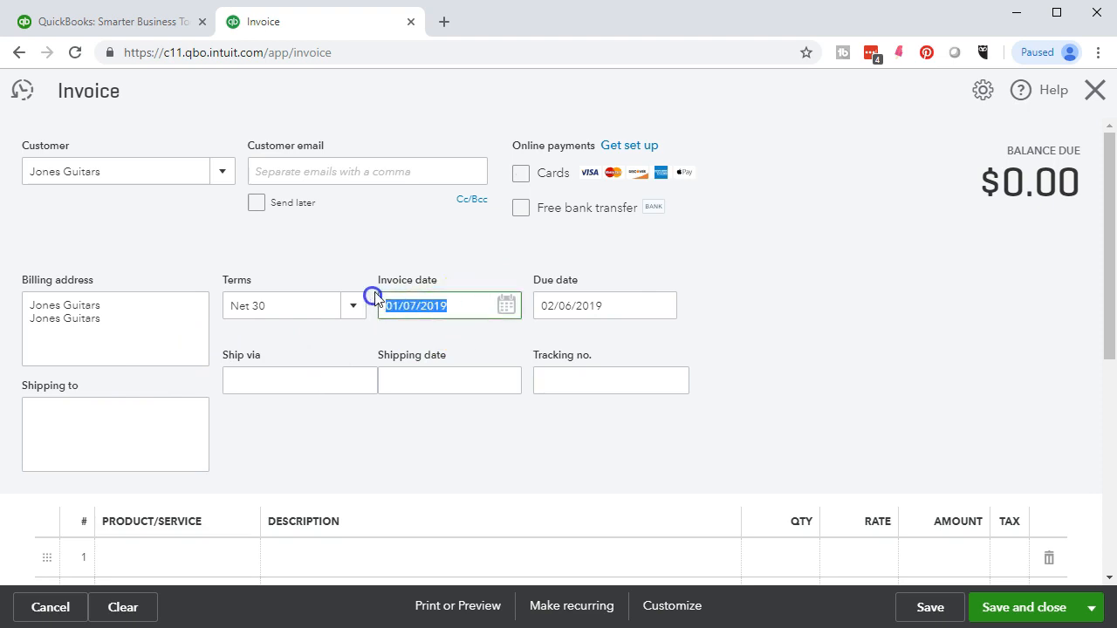
pyautogui.press('+')
pyautogui.press('+')
pyautogui.press('+')
pyautogui.press('+')
pyautogui.press('+')
pyautogui.press('+')
pyautogui.press('-')
pyautogui.press('Tab')
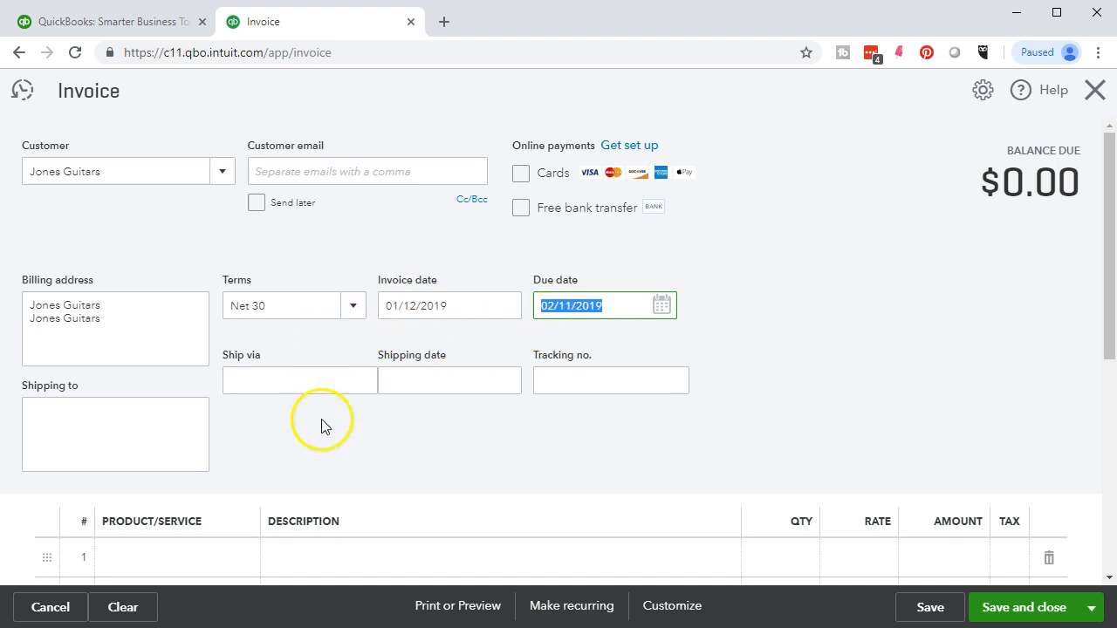
pyautogui.click(318, 447)
# Scroll down to the product lines and select the first invoice line
pyautogui.scroll(-1, 323, 428)
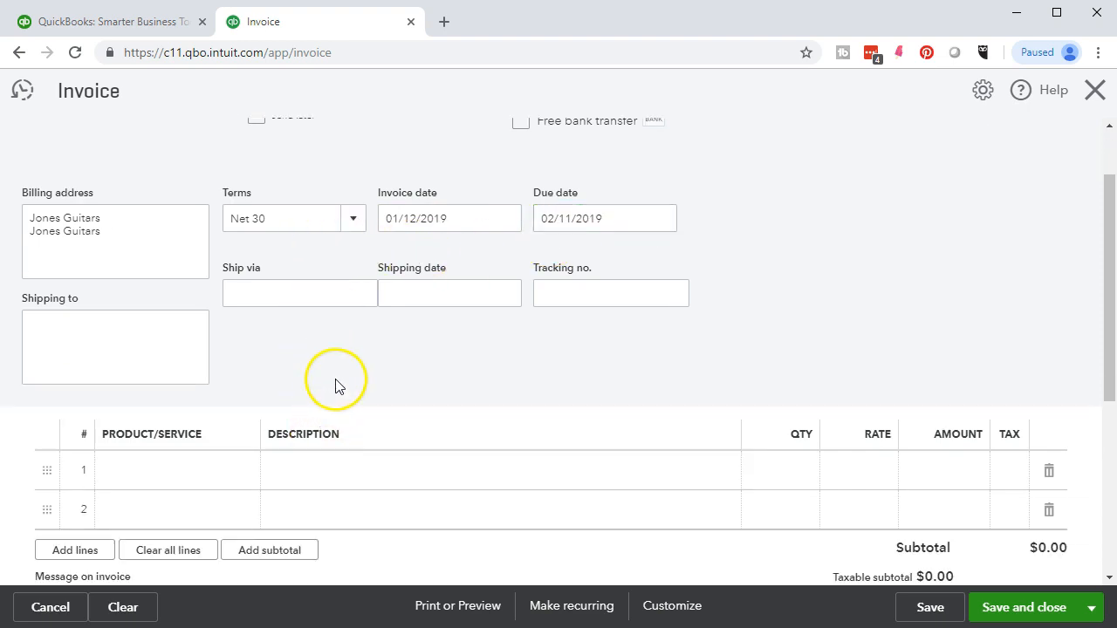
pyautogui.scroll(-1, 343, 352)
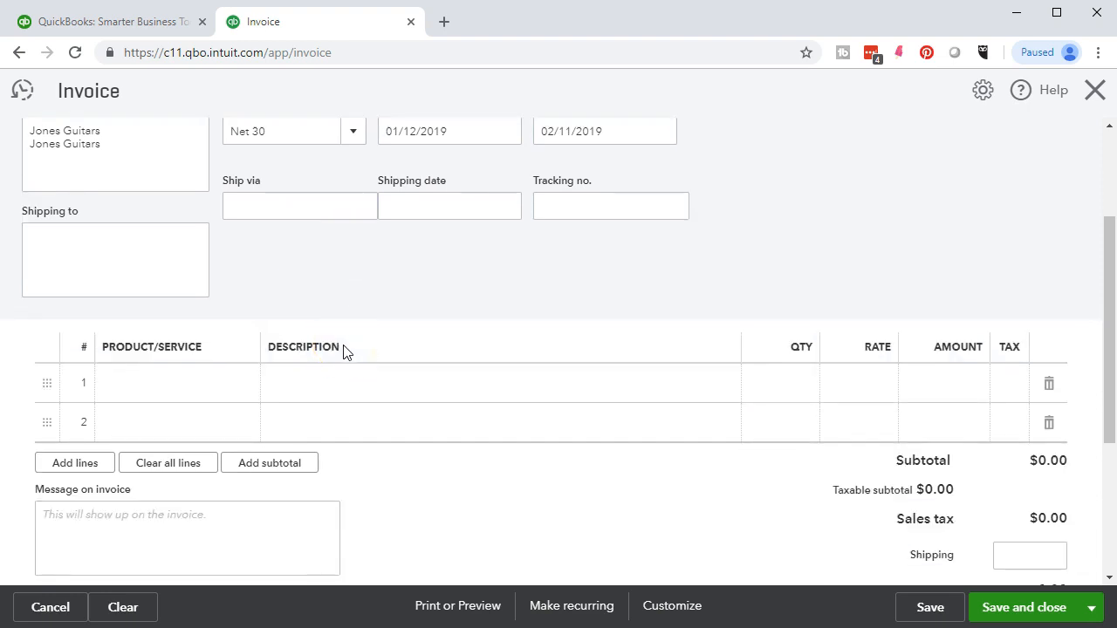
pyautogui.scroll(-1, 342, 352)
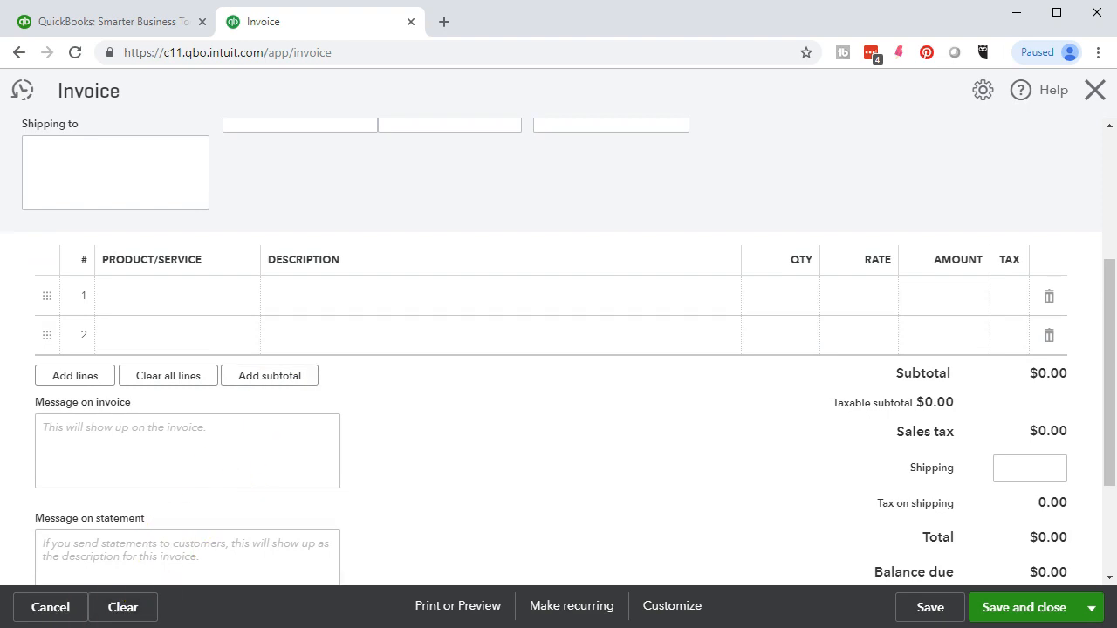
pyautogui.click(252, 302)
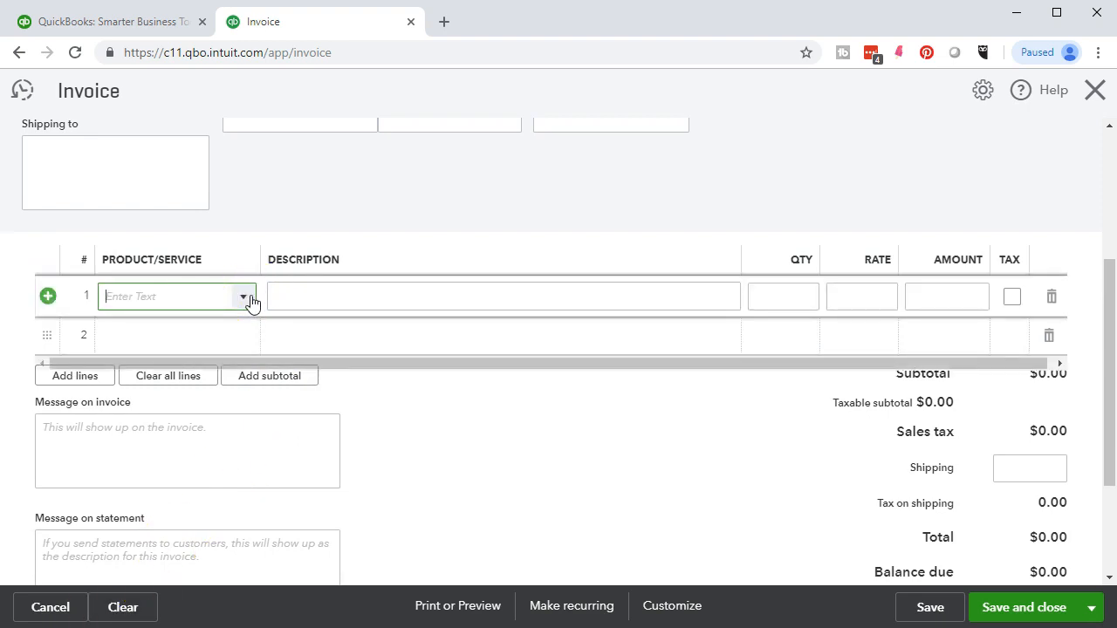
# Bill one taxable GibUSA (Gibson USA) guitar at 380 on line 1, totalling $413.73
pyautogui.click(244, 298)
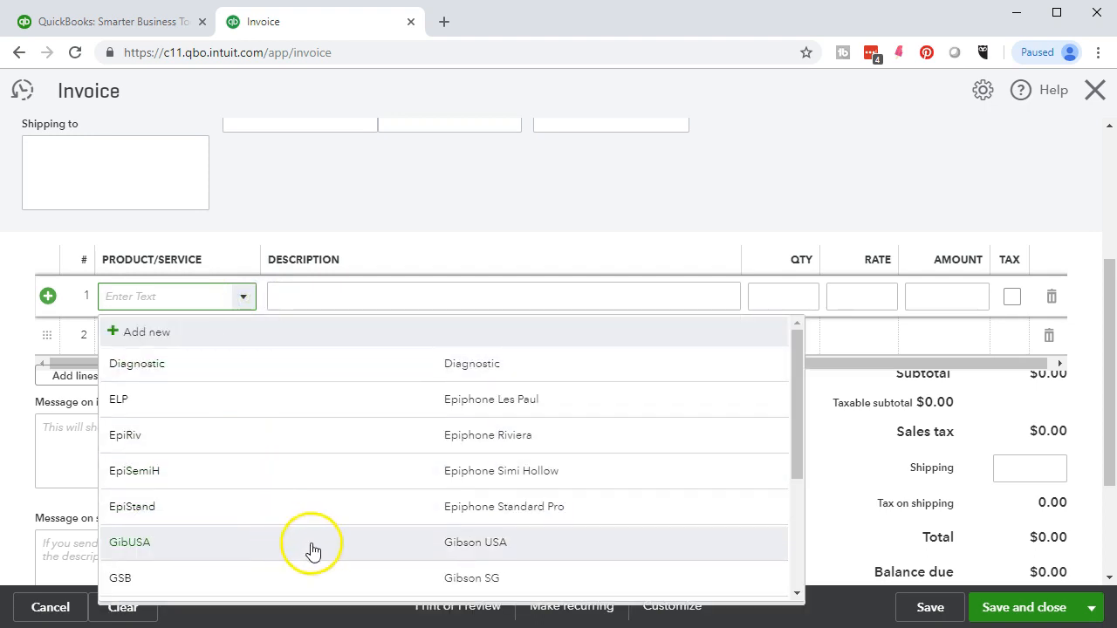
pyautogui.click(513, 552)
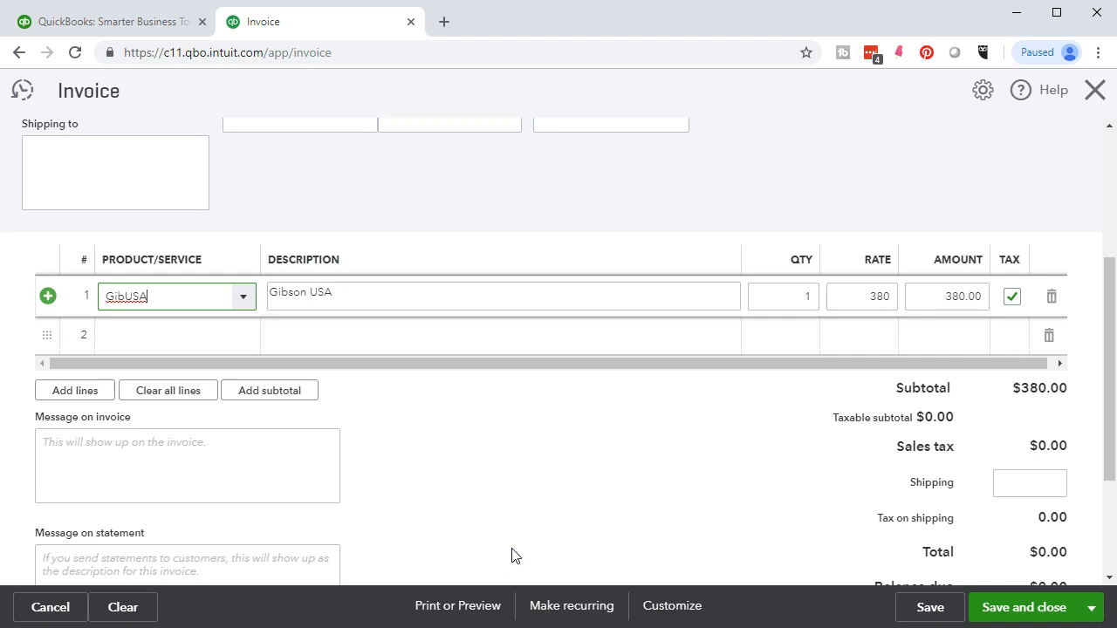
pyautogui.press('Tab')
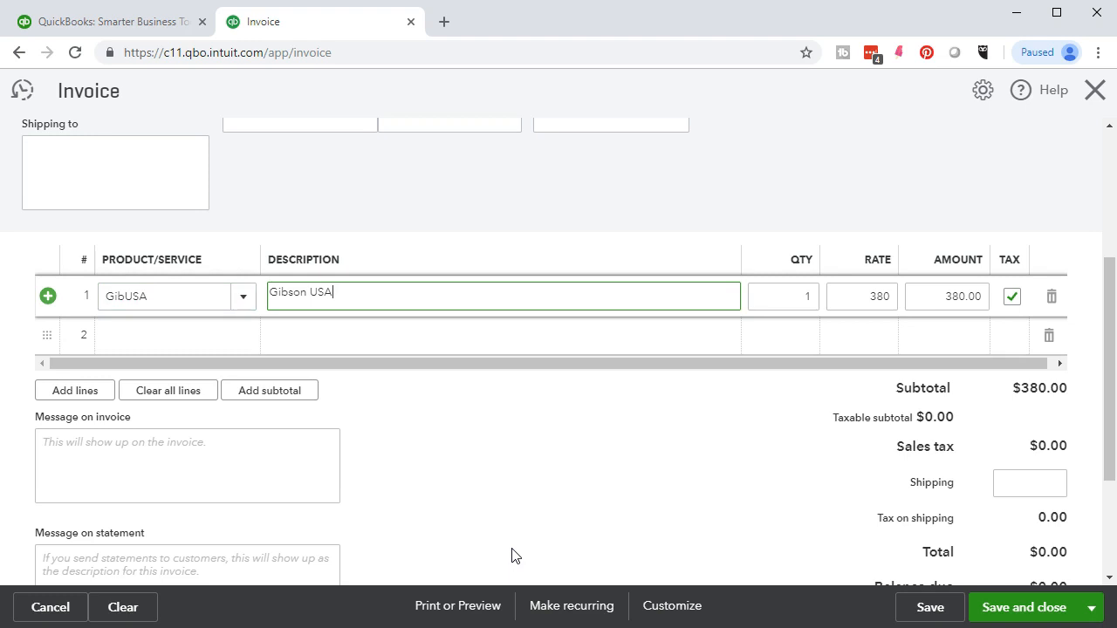
pyautogui.press('Tab')
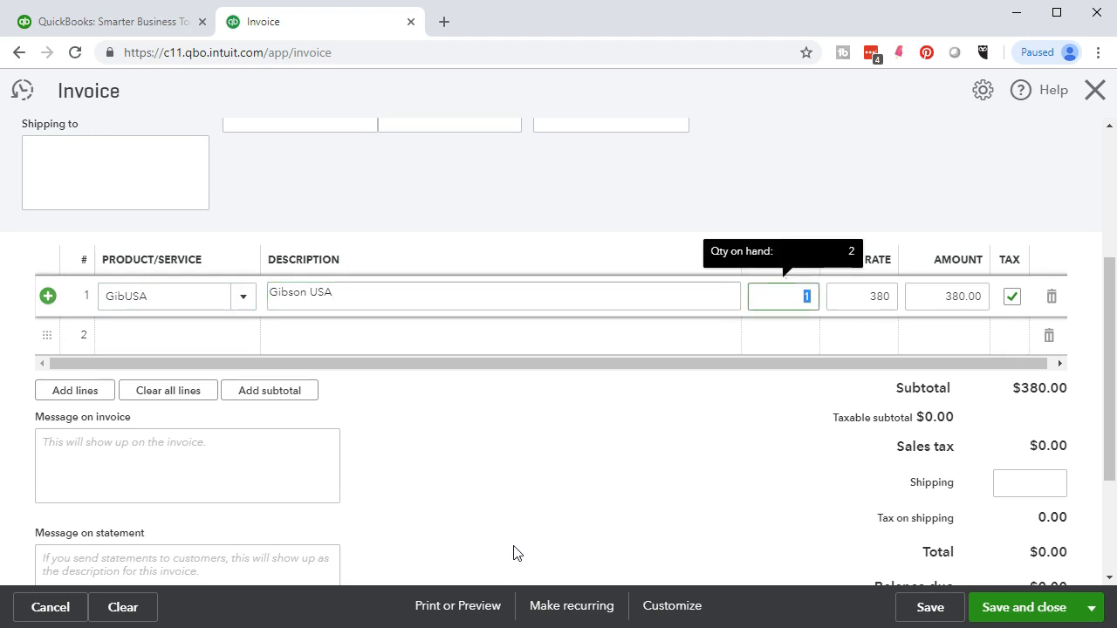
pyautogui.press('Tab')
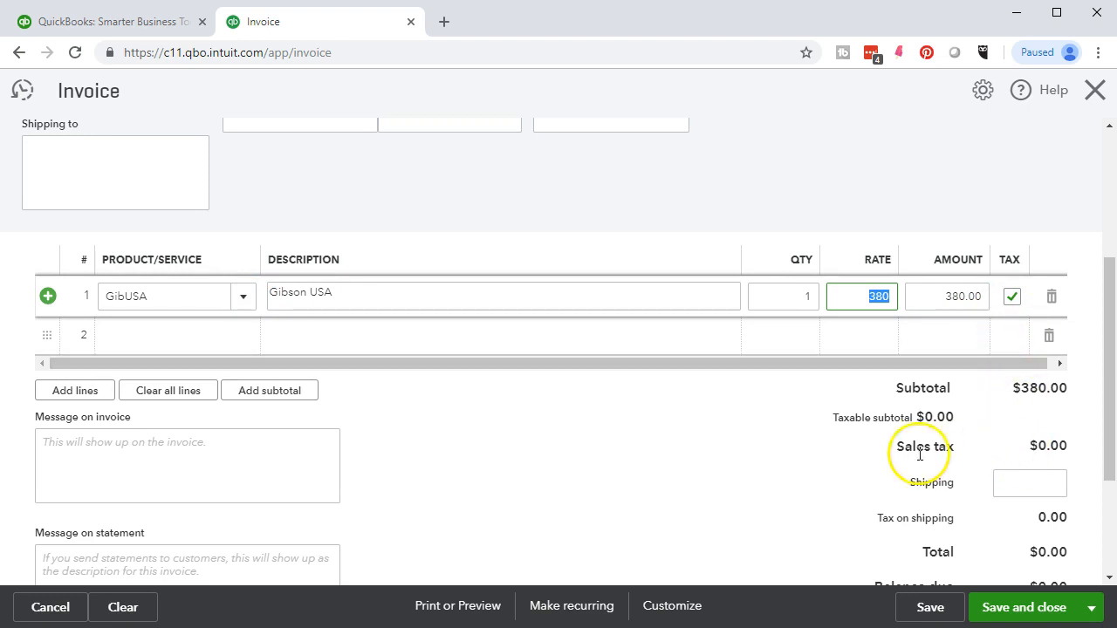
pyautogui.click(774, 471)
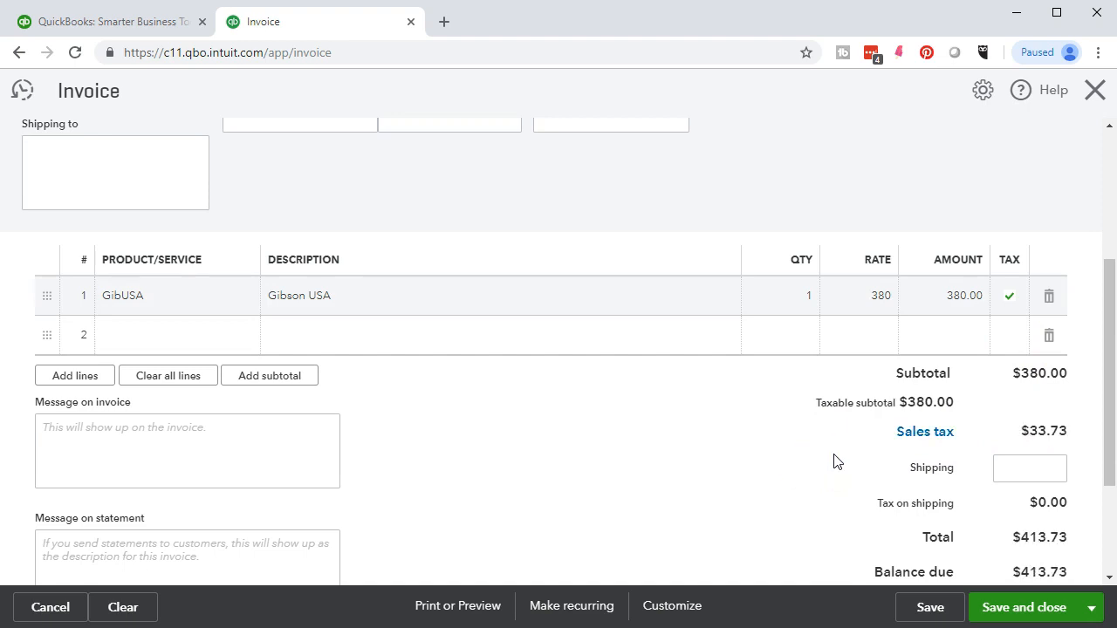
# Override sales tax to a 5% rate with reason Other, giving $19.00 tax and $399.00 total
pyautogui.click(908, 437)
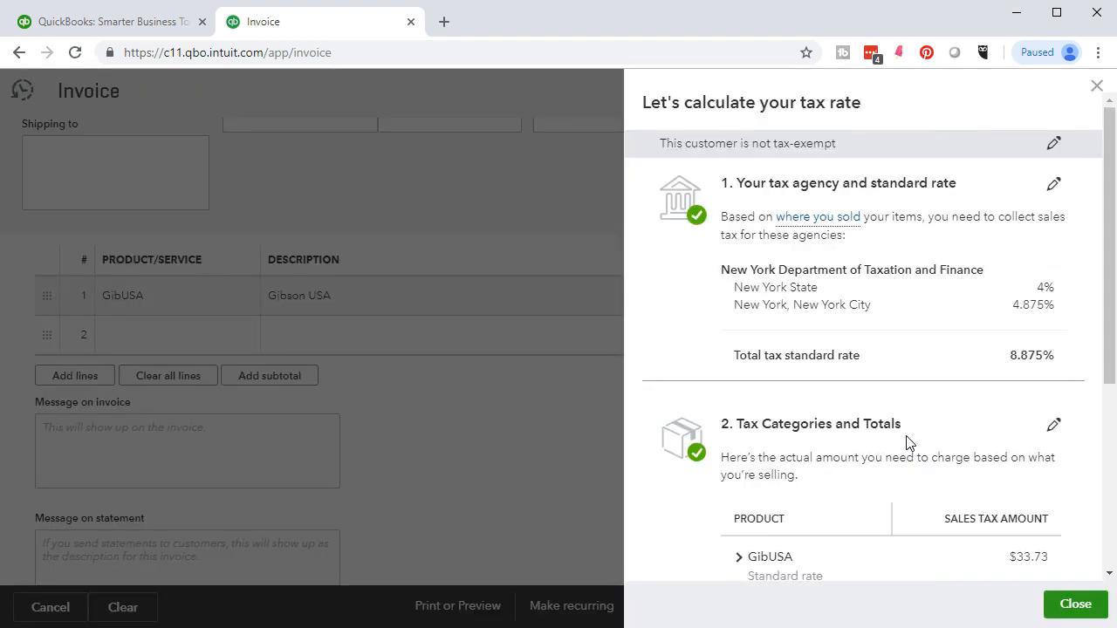
pyautogui.scroll(-3, 910, 442)
pyautogui.click(968, 391)
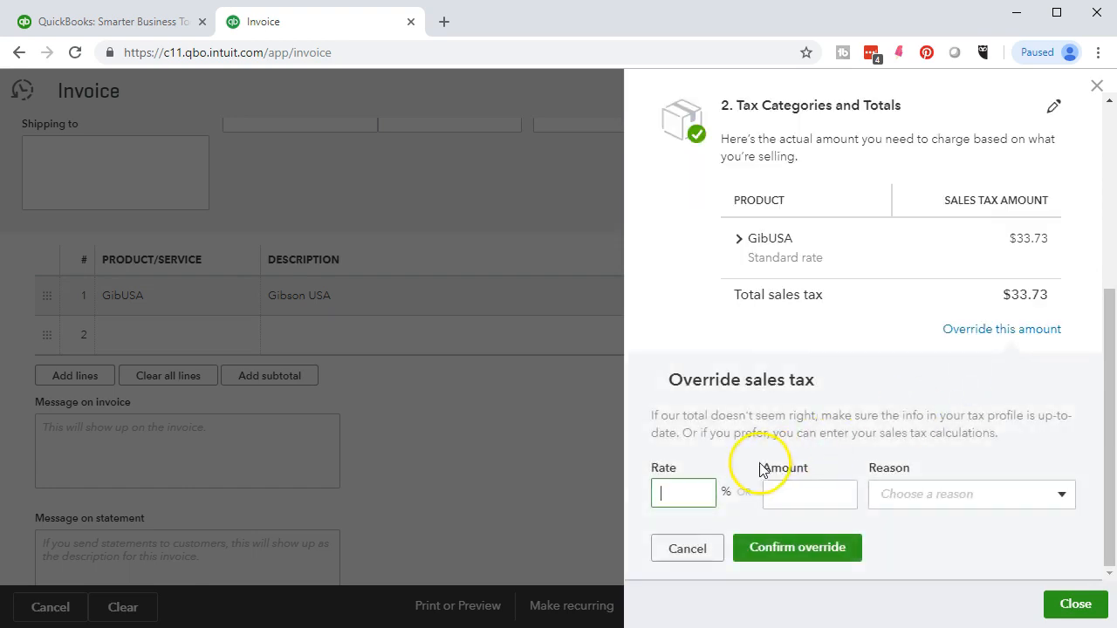
pyautogui.write('5')
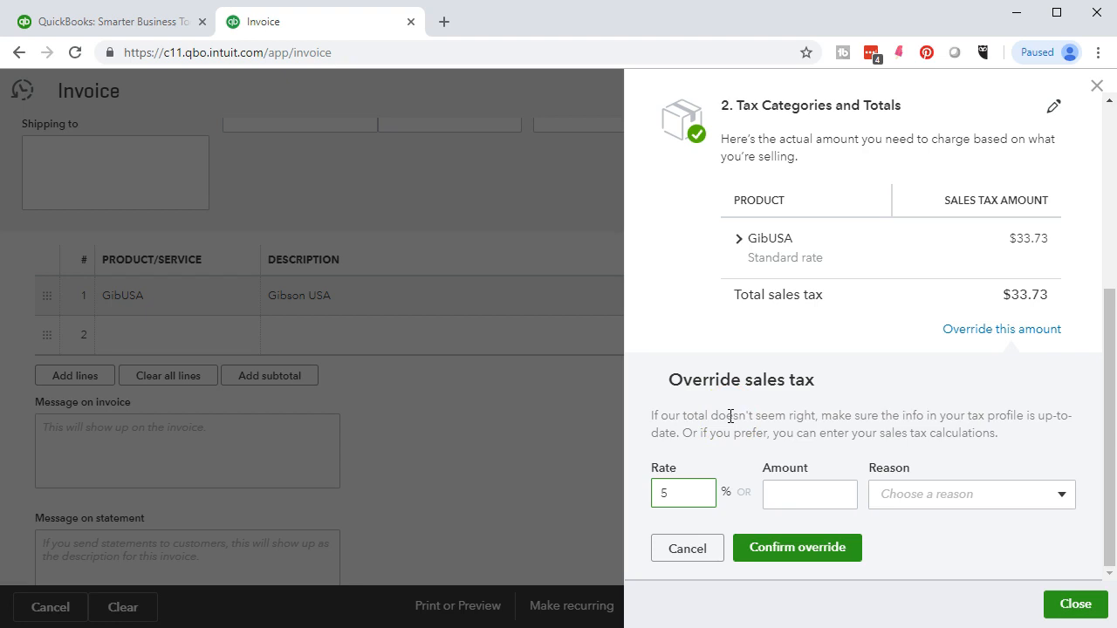
pyautogui.click(761, 549)
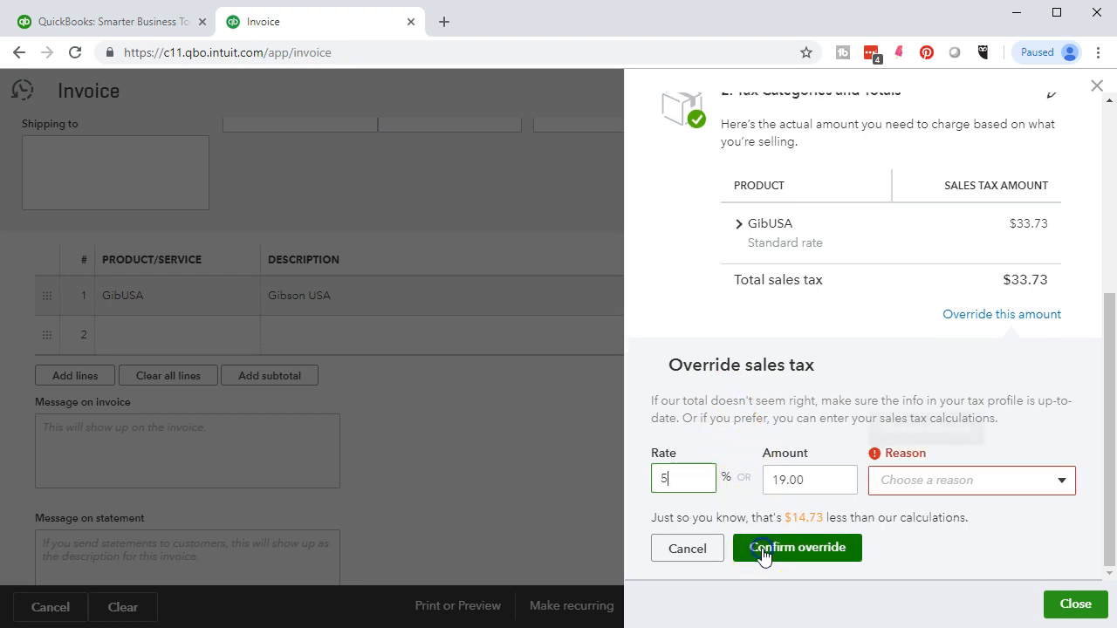
pyautogui.click(1058, 483)
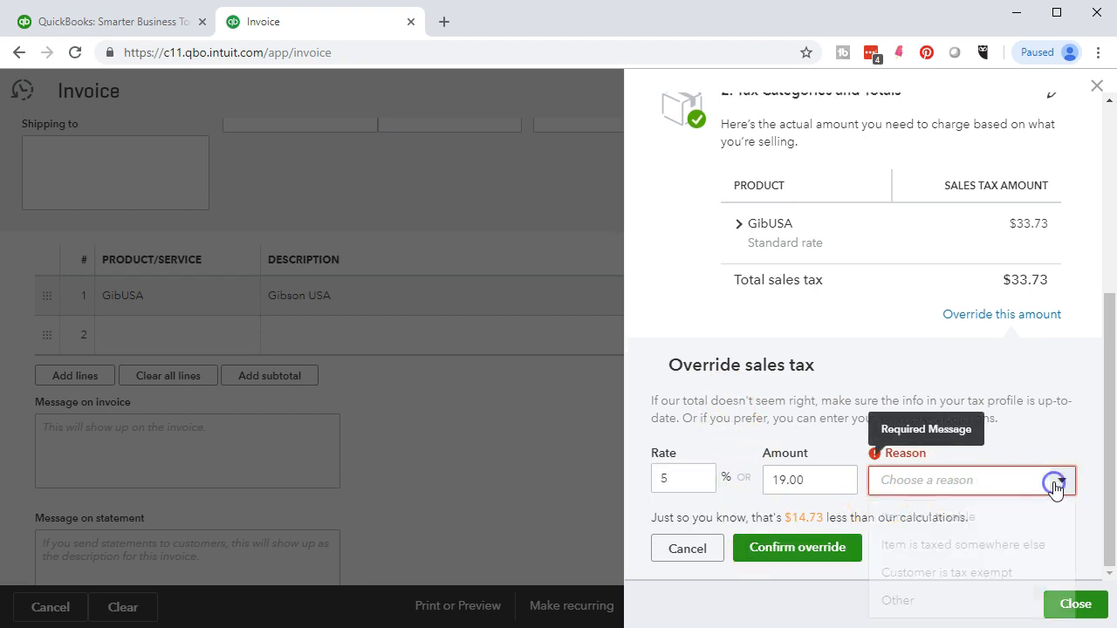
pyautogui.click(925, 602)
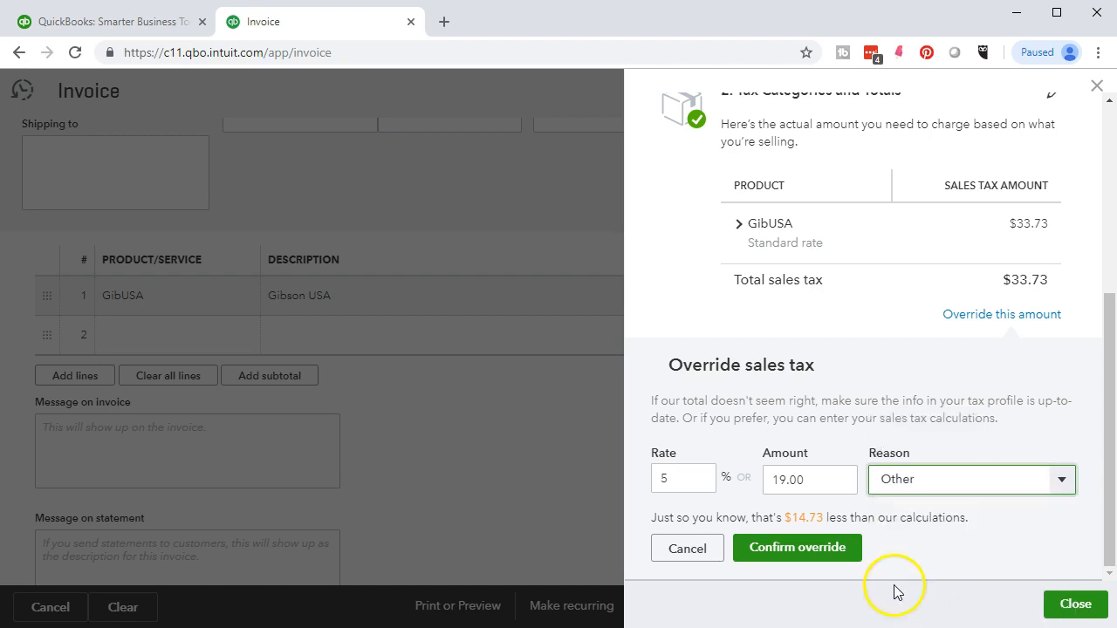
pyautogui.click(771, 550)
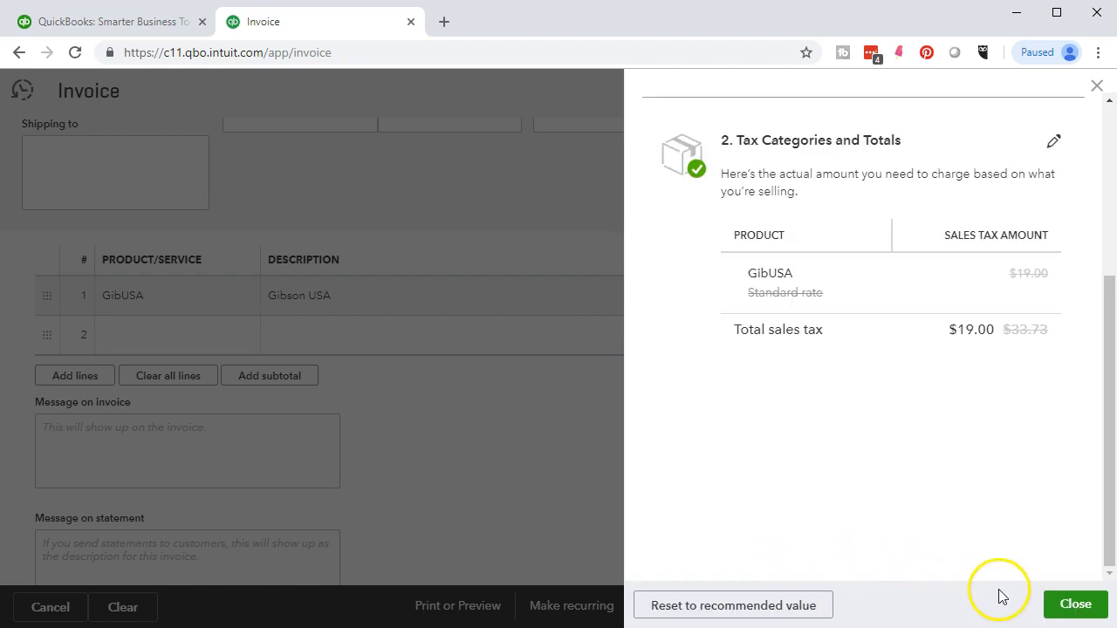
pyautogui.click(1070, 604)
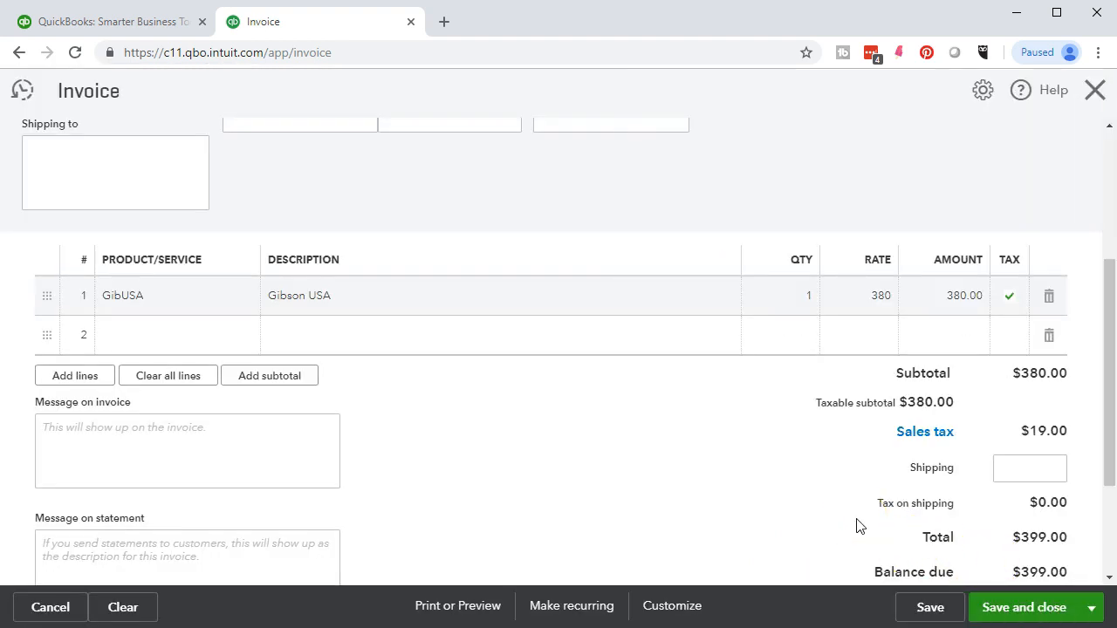
pyautogui.moveTo(876, 137); pyautogui.dragTo(539, 99)
pyautogui.write('380')
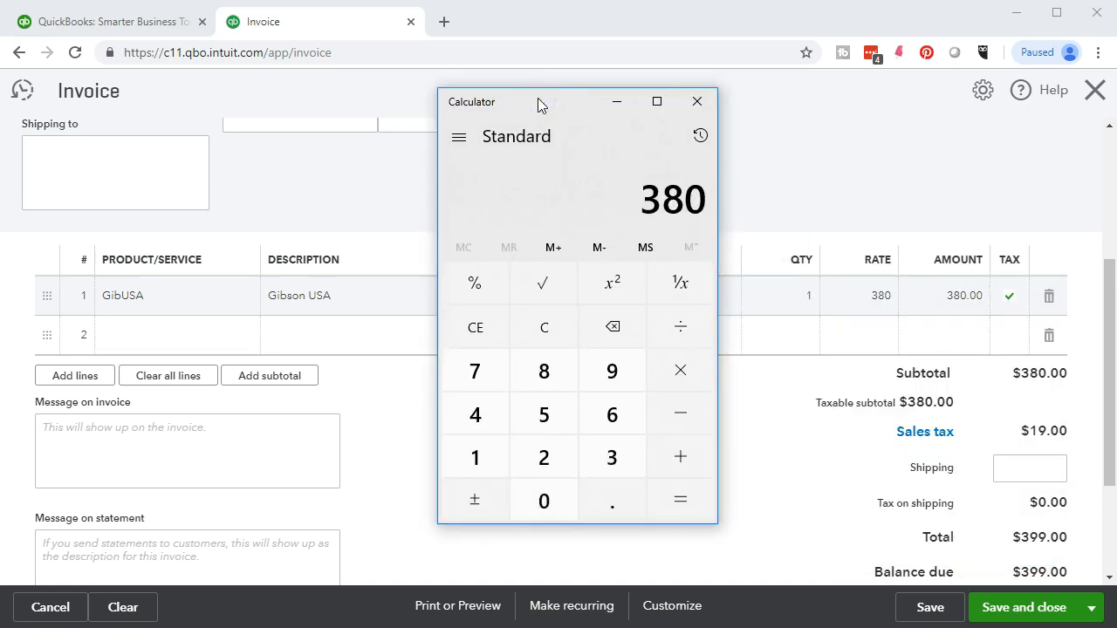
pyautogui.write('*.05')
pyautogui.press('Return')
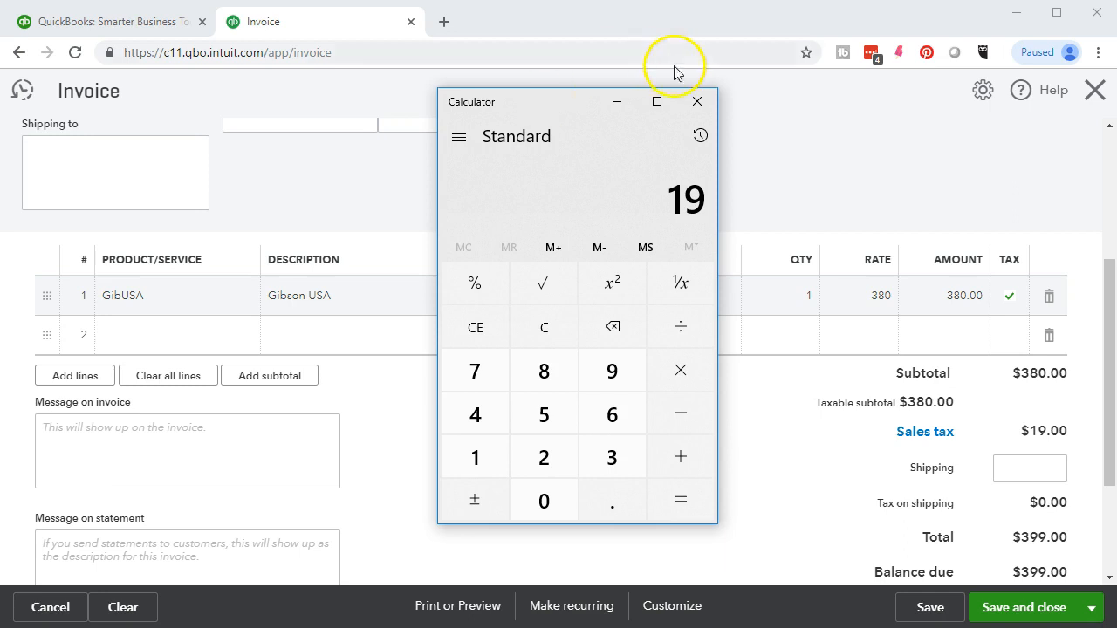
pyautogui.click(695, 104)
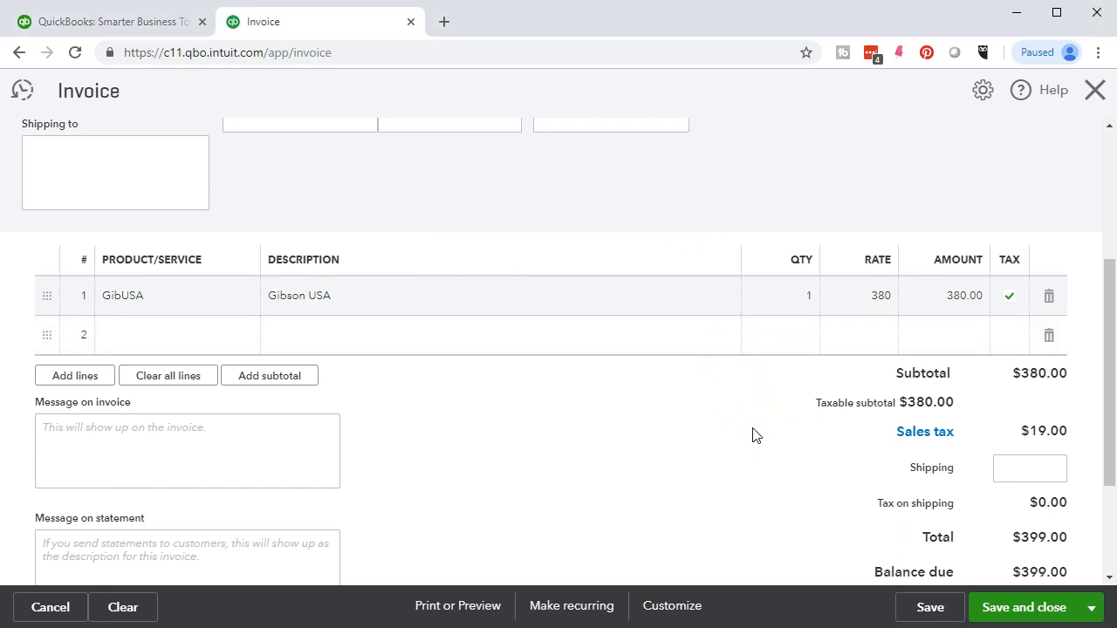
# Check the invoice shows a $380.00 subtotal, $19.00 tax and $399.00 balance, with Print later ticked
pyautogui.scroll(3, 756, 435)
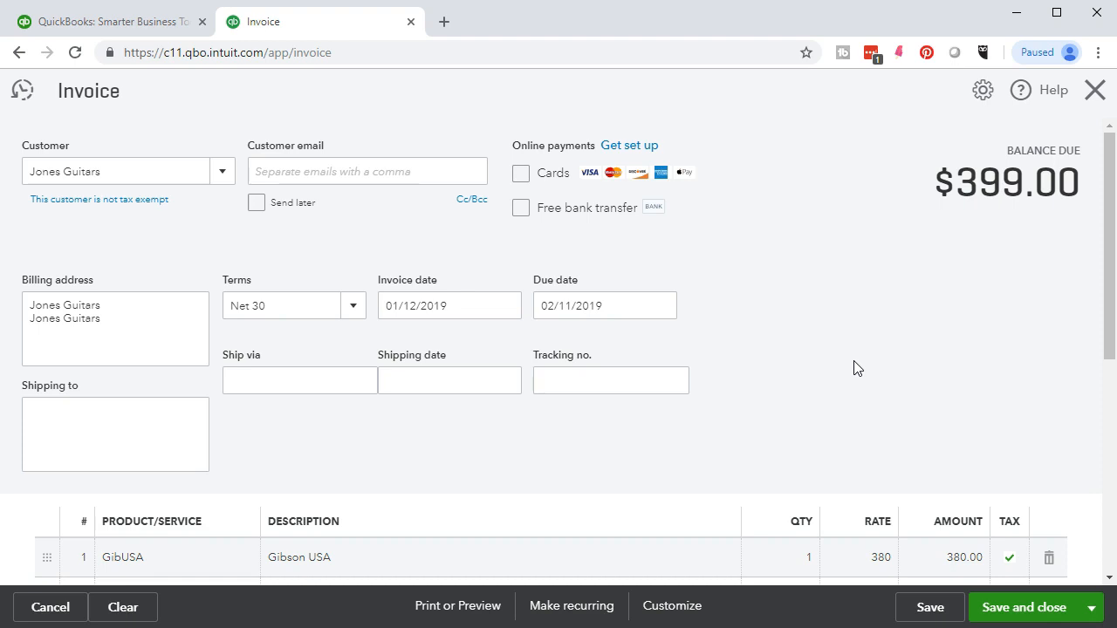
pyautogui.scroll(-5, 855, 367)
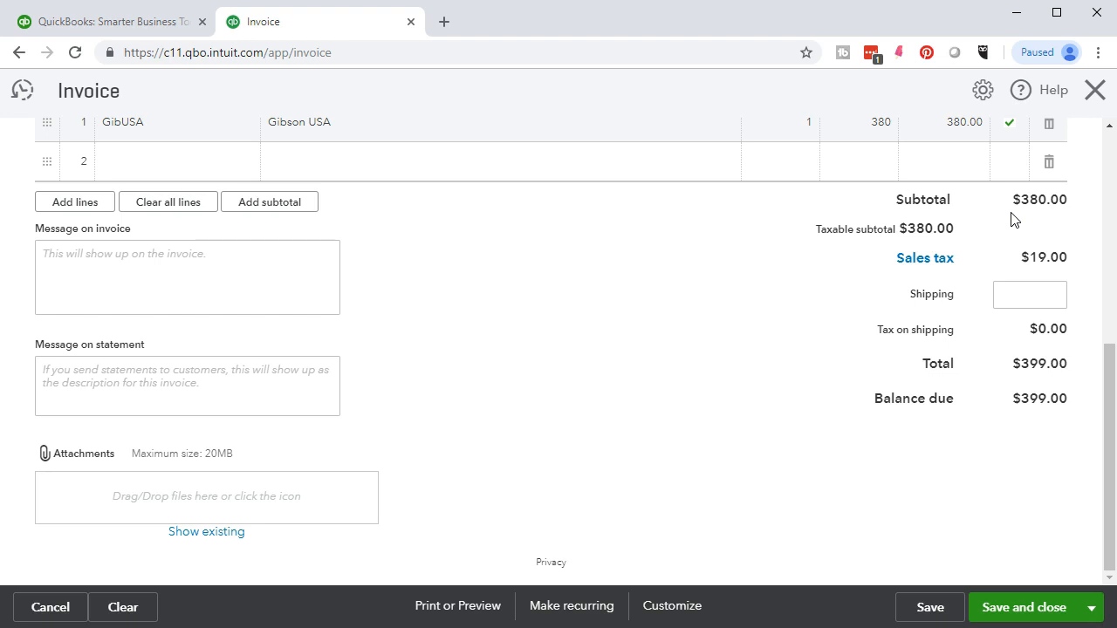
pyautogui.click(988, 251)
pyautogui.scroll(2, 644, 348)
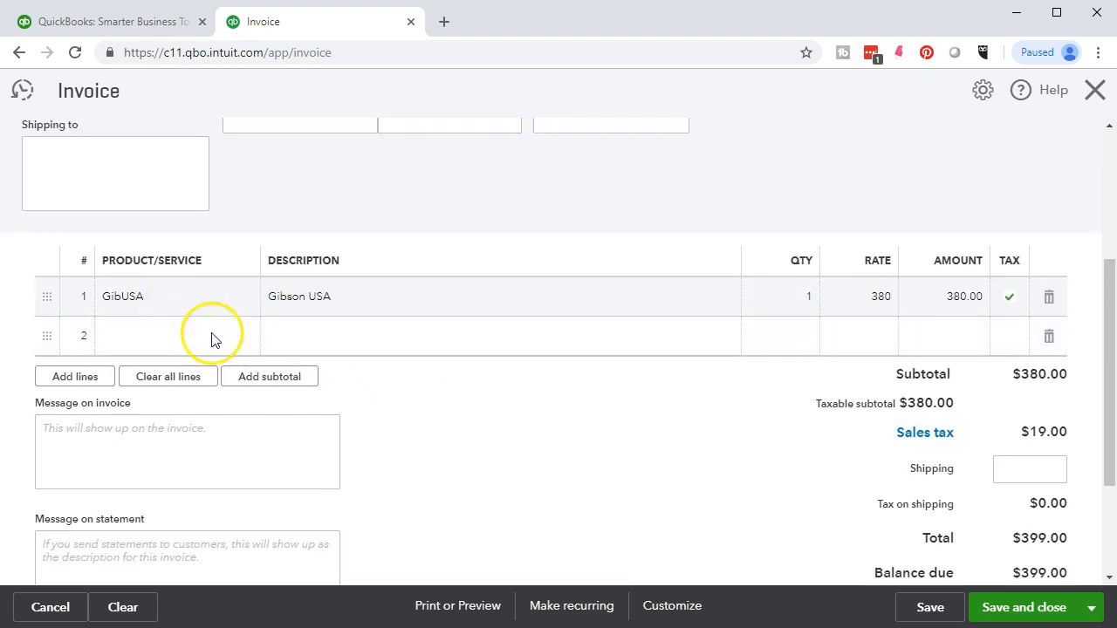
pyautogui.click(554, 489)
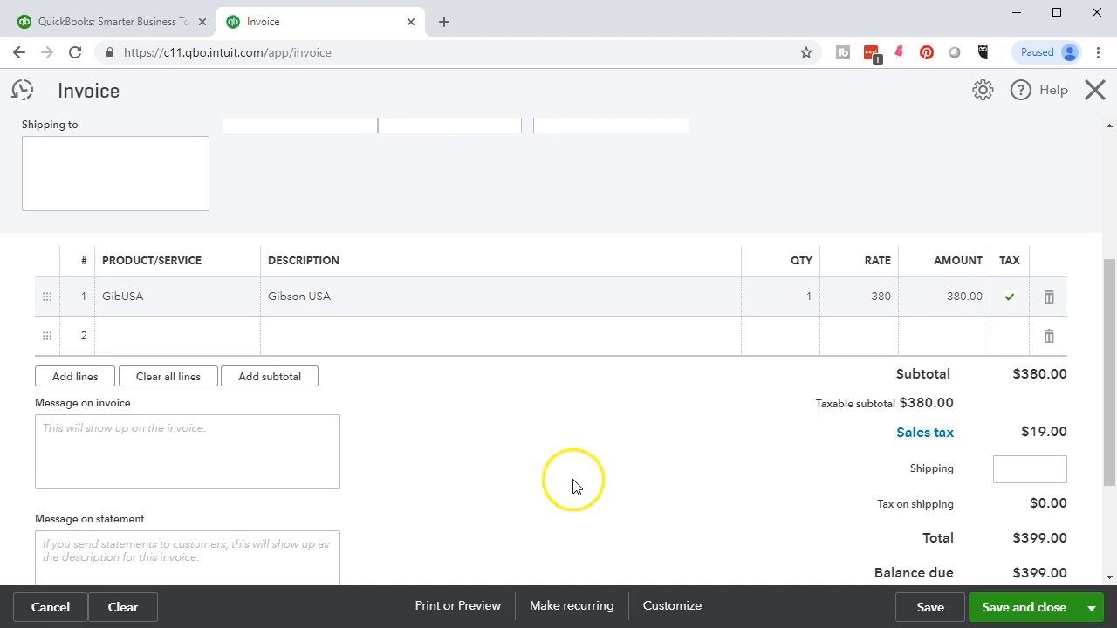
pyautogui.scroll(-3, 646, 480)
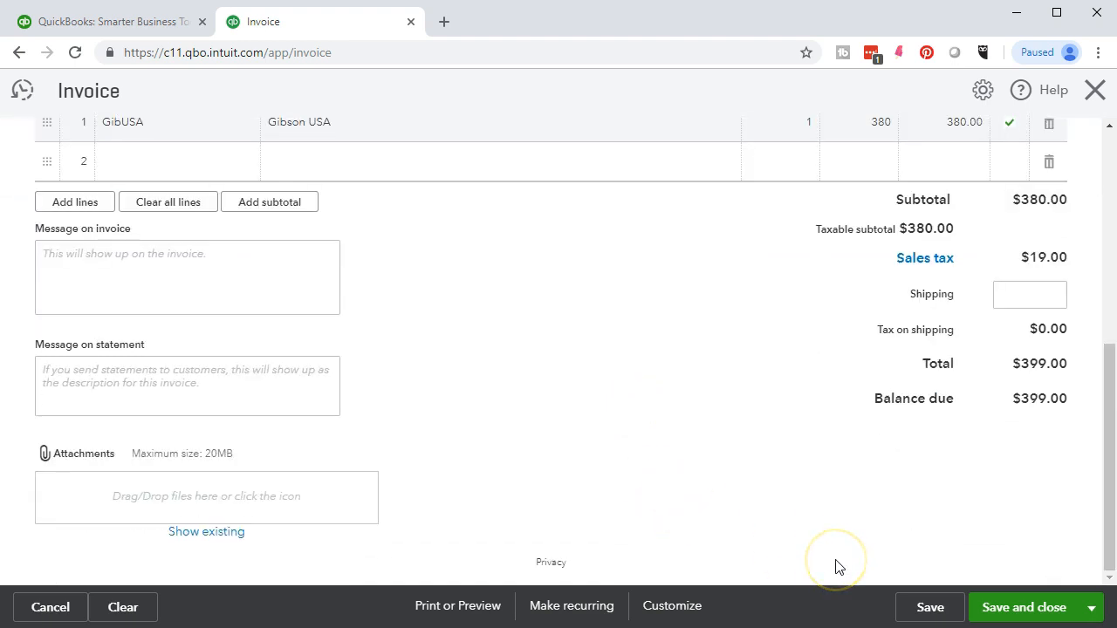
pyautogui.click(478, 617)
# Preview invoice #1005 and print it to CutePDF Writer, bringing up the Save As dialog
pyautogui.click(468, 614)
pyautogui.click(464, 615)
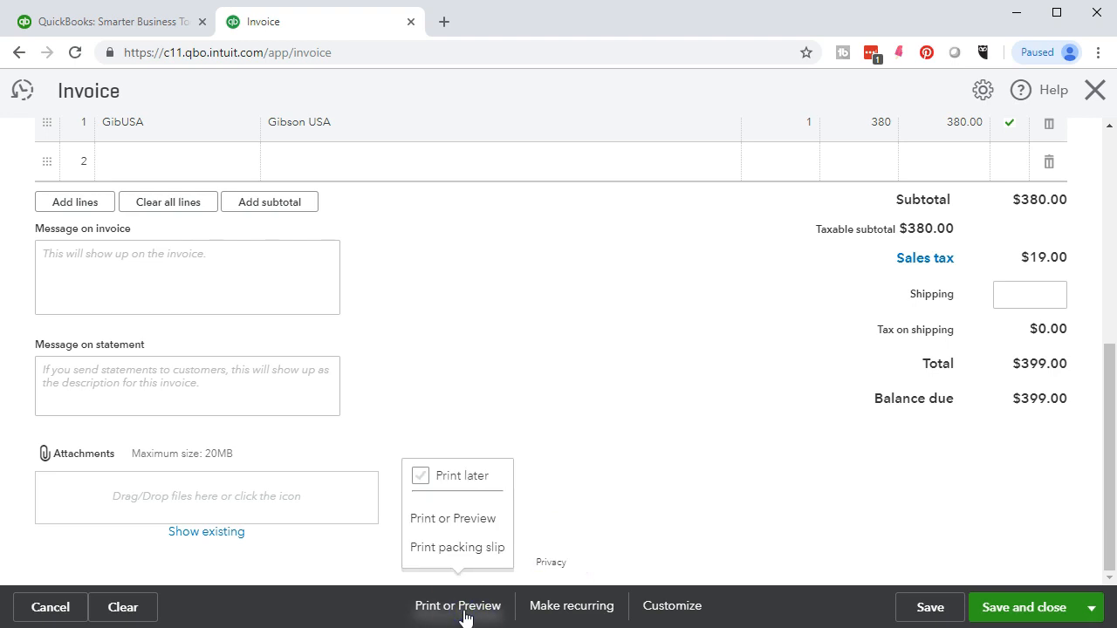
pyautogui.click(459, 521)
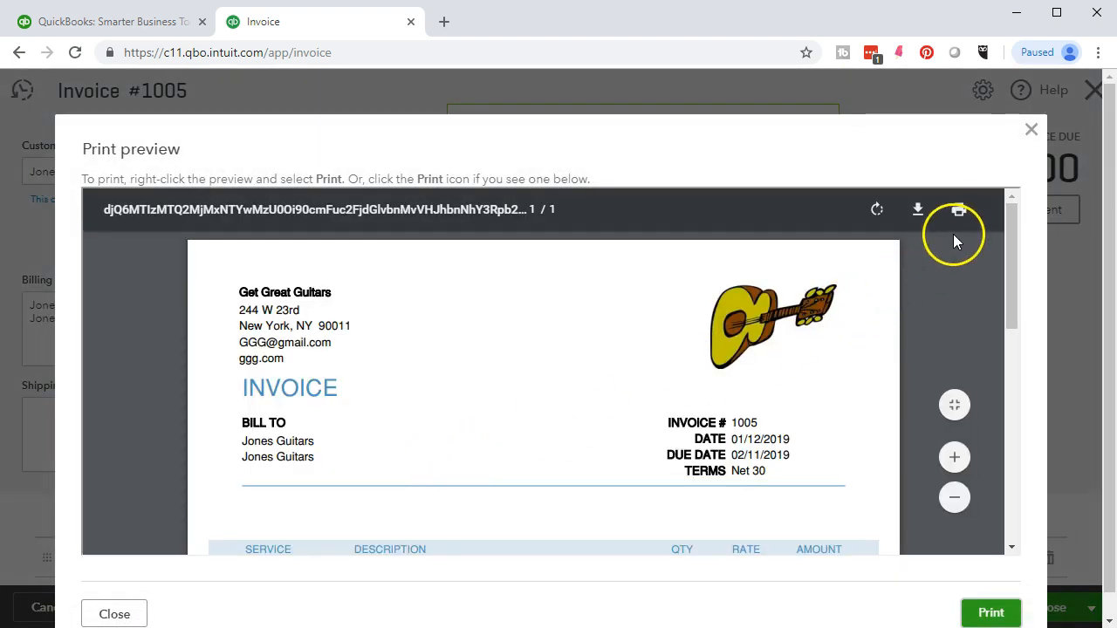
pyautogui.click(957, 213)
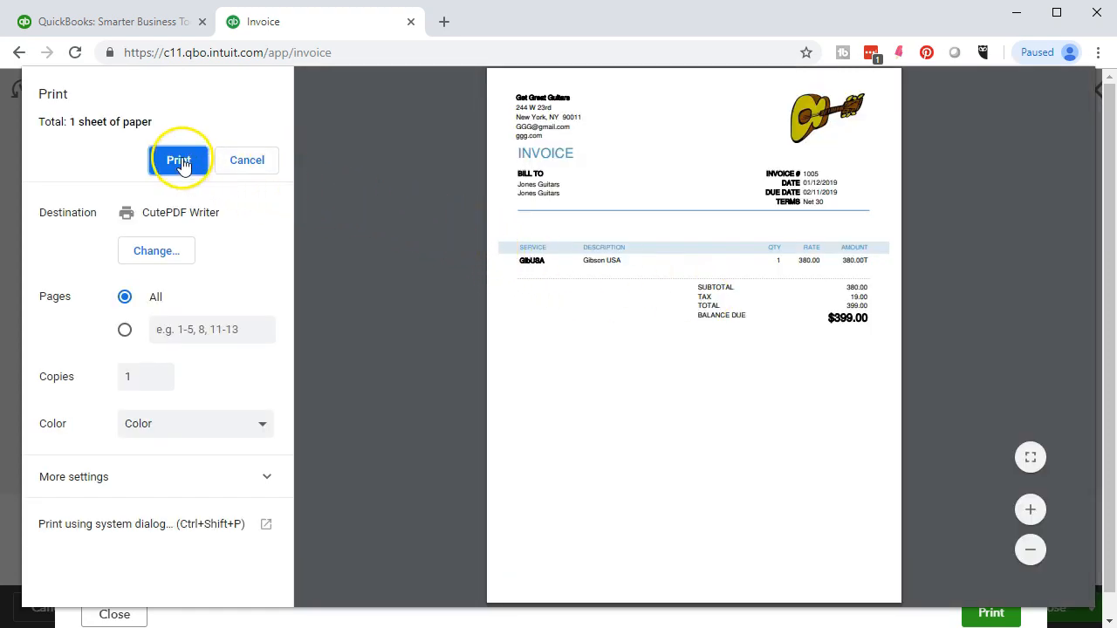
pyautogui.click(179, 161)
pyautogui.click(606, 178)
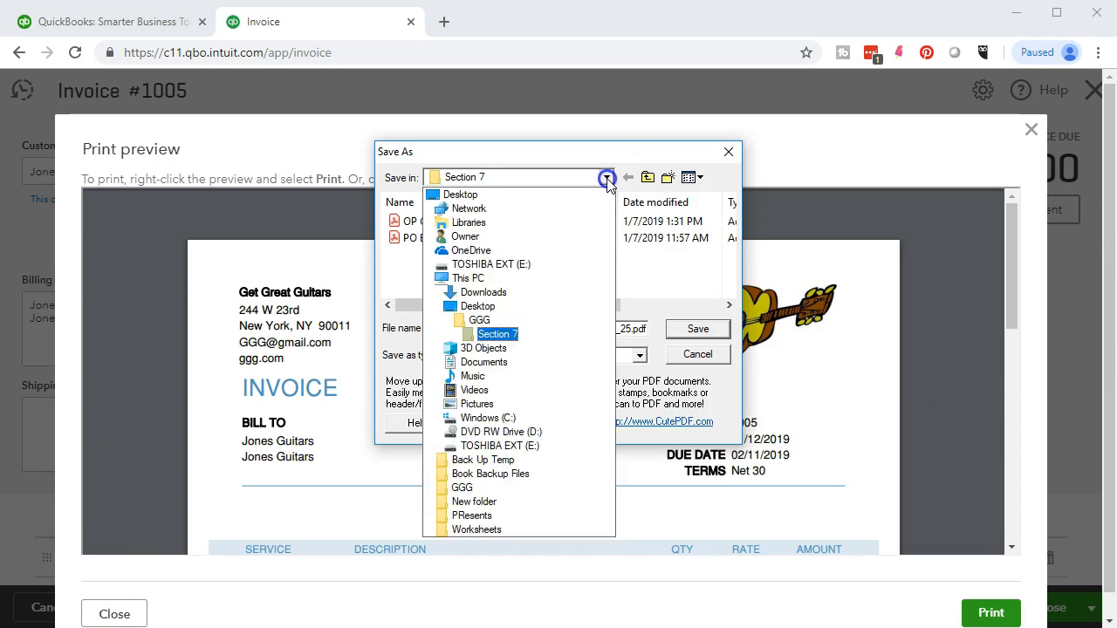
# Browse to the Section 7 folder inside GGG on the Desktop
pyautogui.click(487, 197)
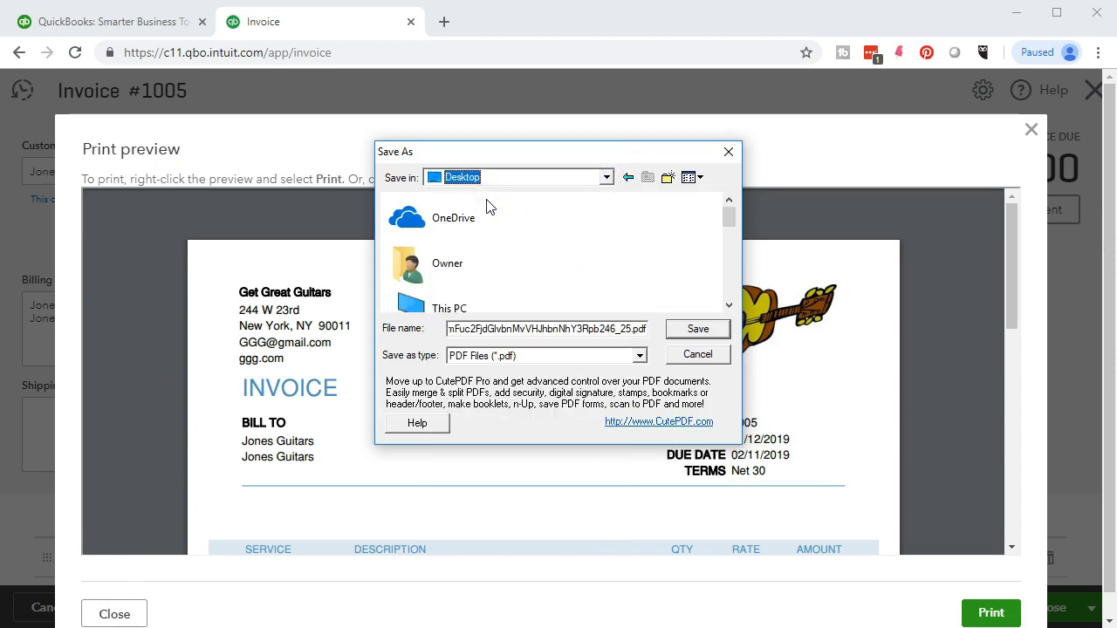
pyautogui.scroll(-5, 504, 242)
pyautogui.scroll(-2, 504, 240)
pyautogui.doubleClick(432, 262)
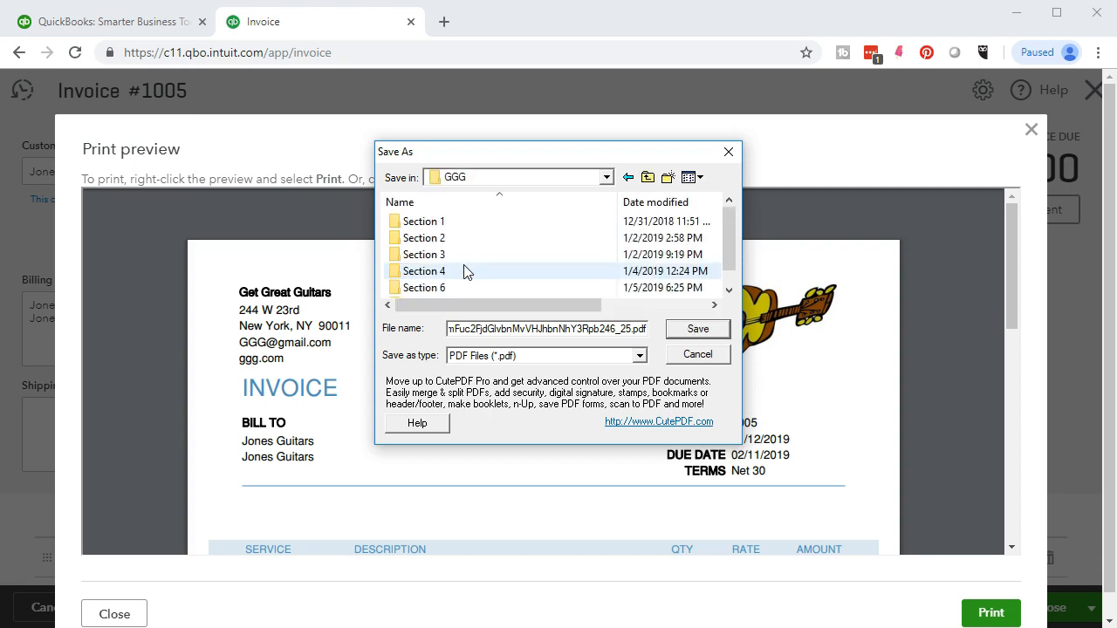
pyautogui.scroll(-1, 464, 271)
pyautogui.doubleClick(460, 286)
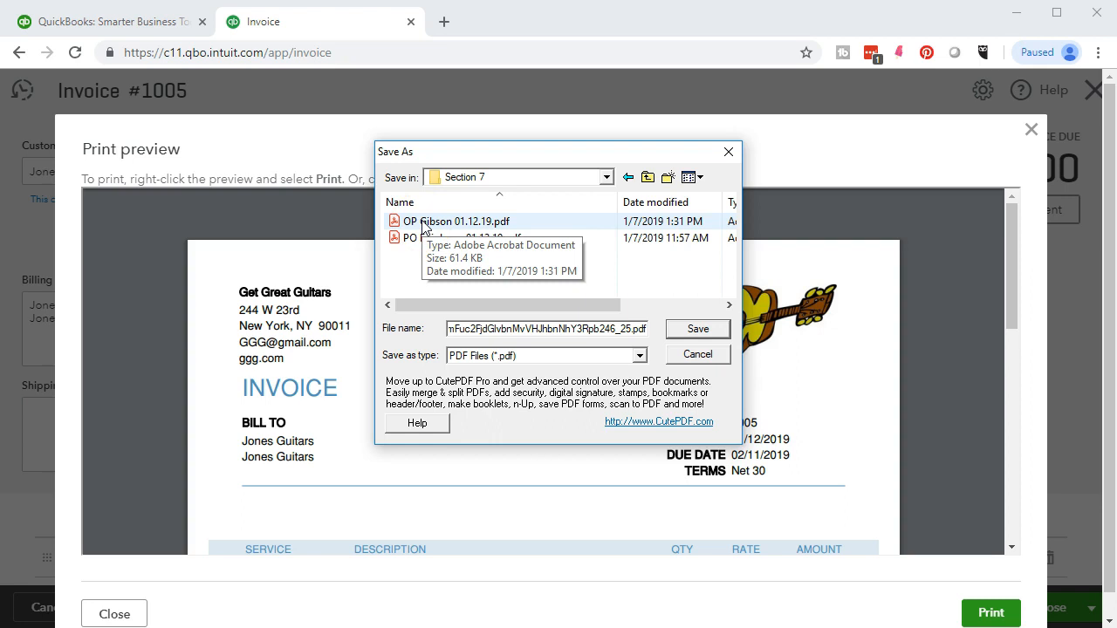
pyautogui.click(419, 277)
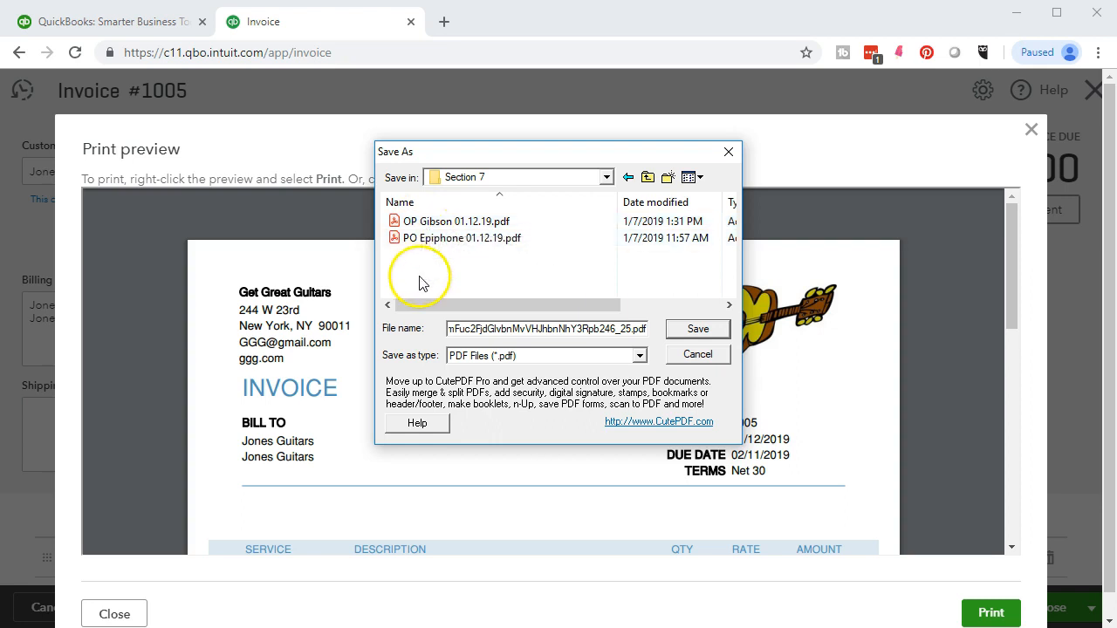
# Name the PDF 'Invoice Jones Guitars 01.12.19' and save it
pyautogui.click(483, 328)
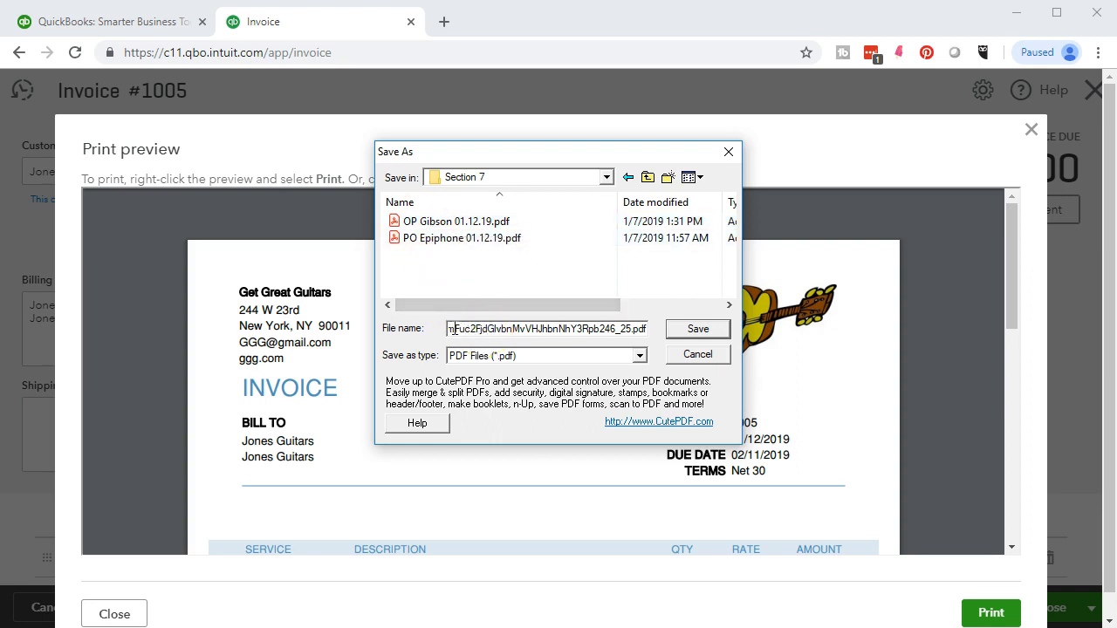
pyautogui.hotkey('ctrl', 'a')
pyautogui.write('MjMxNTY')
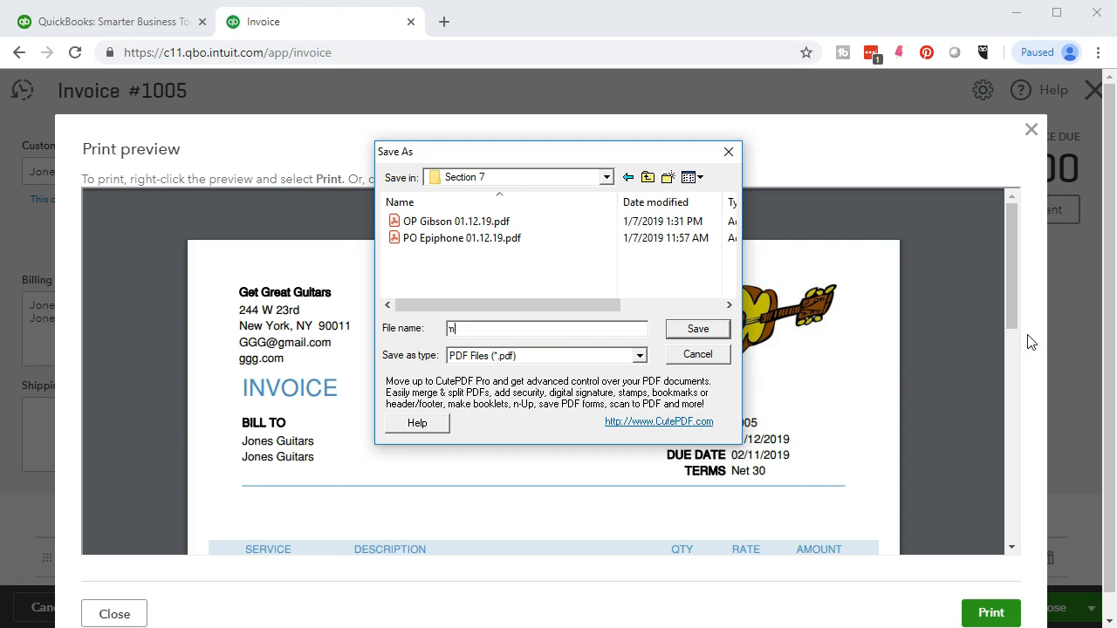
pyautogui.hotkey('ctrl', 'a')
pyautogui.write('6')
pyautogui.press('BackSpace')
pyautogui.write('Invoice Jones Guitars')
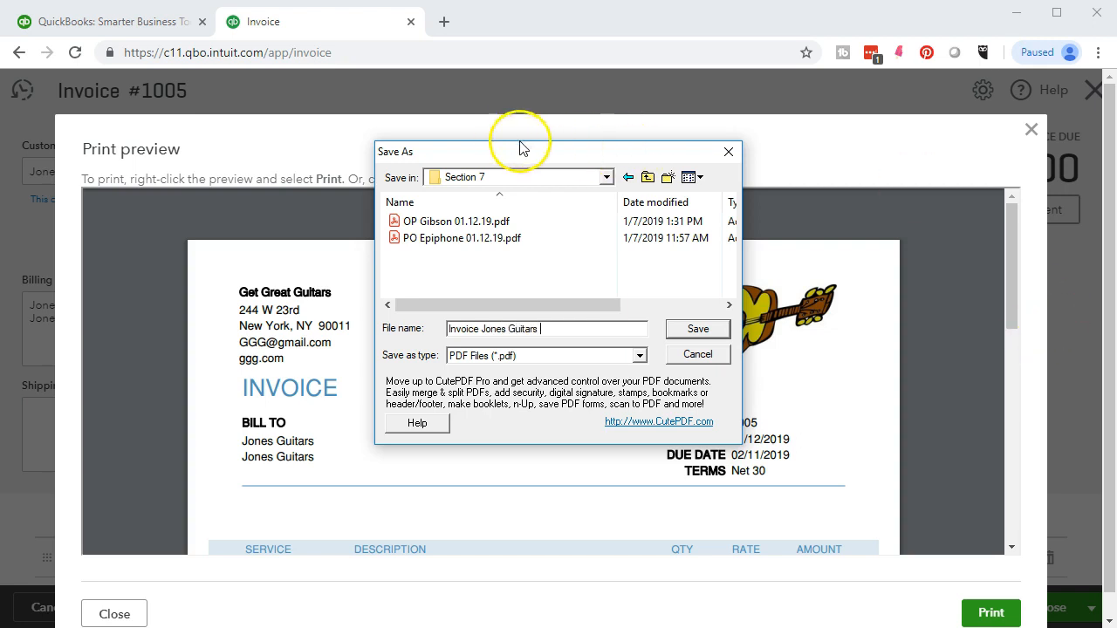
pyautogui.moveTo(531, 148); pyautogui.dragTo(453, 161)
pyautogui.write('01.')
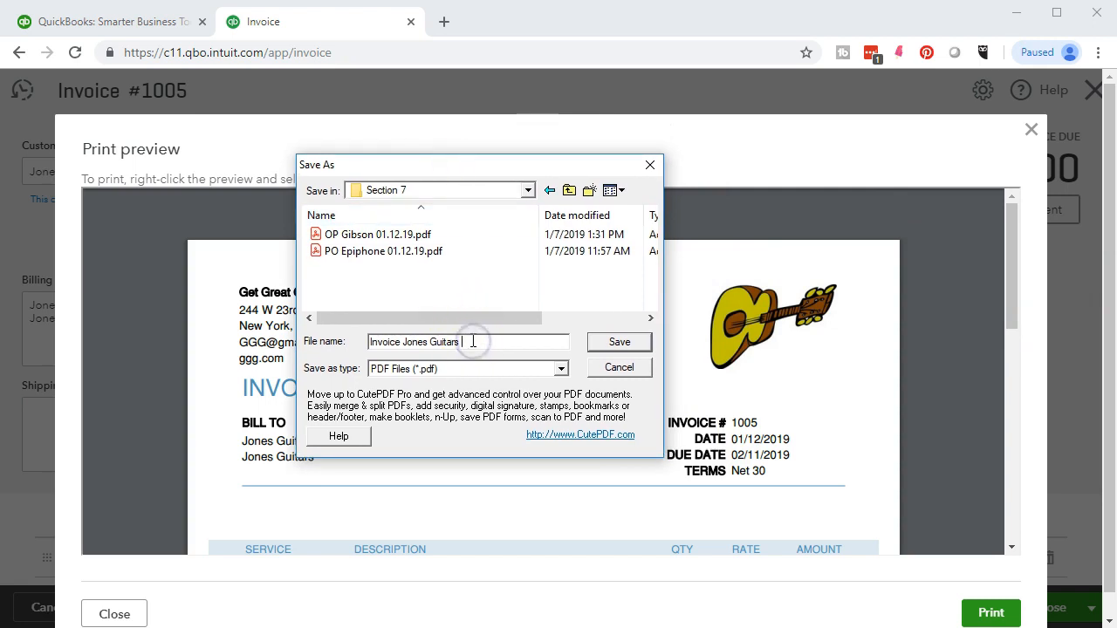
pyautogui.write('12.19')
pyautogui.click(623, 342)
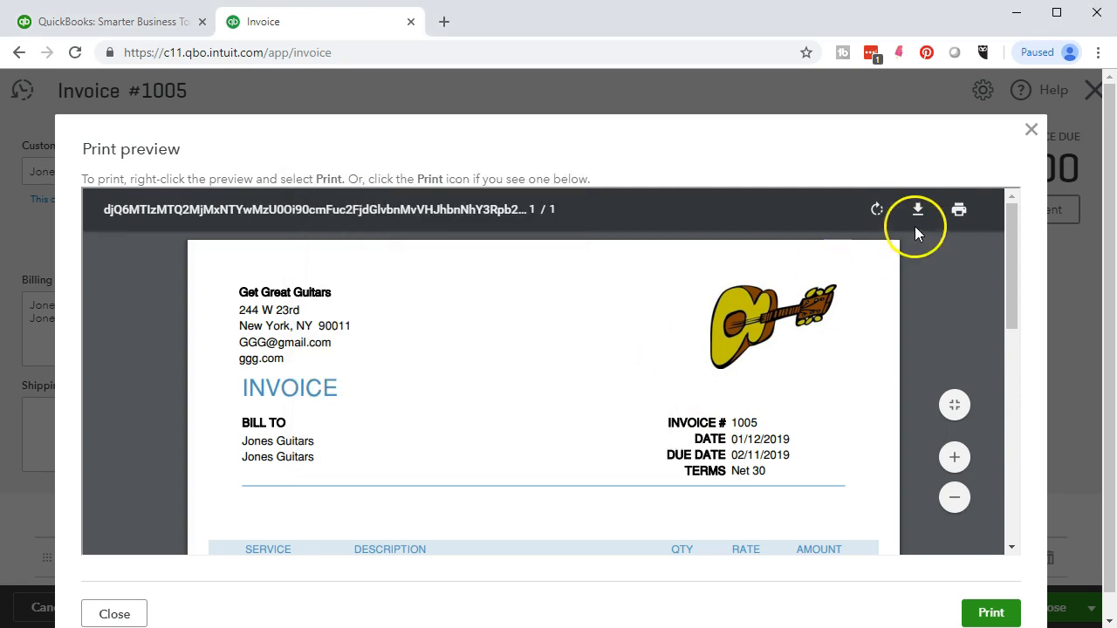
# Close the print preview, then save and close invoice #1005
pyautogui.click(1030, 129)
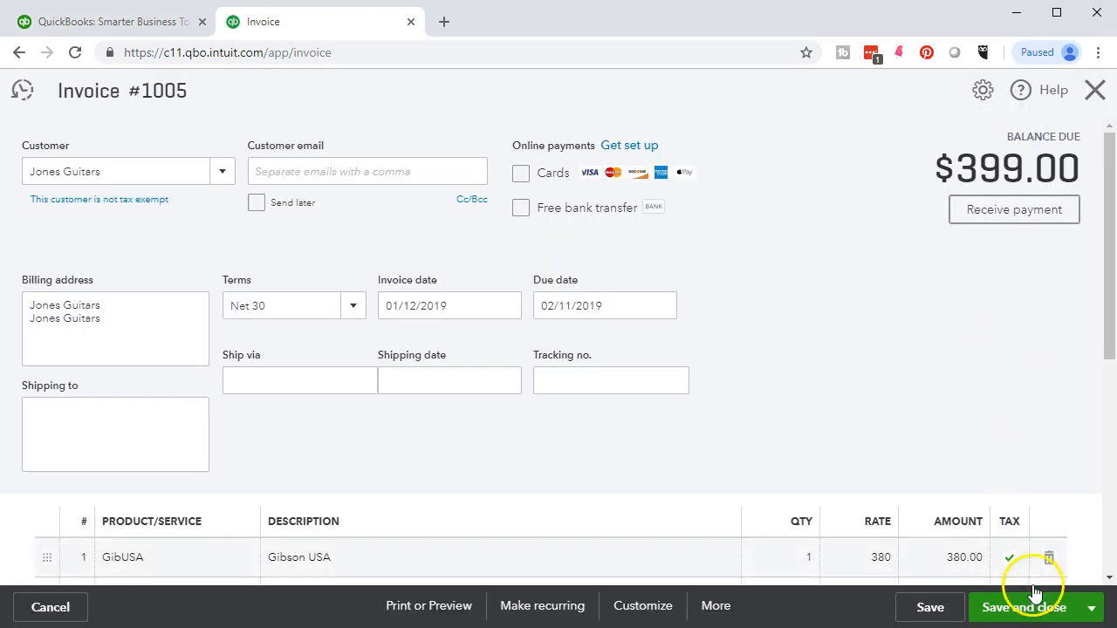
pyautogui.click(1091, 608)
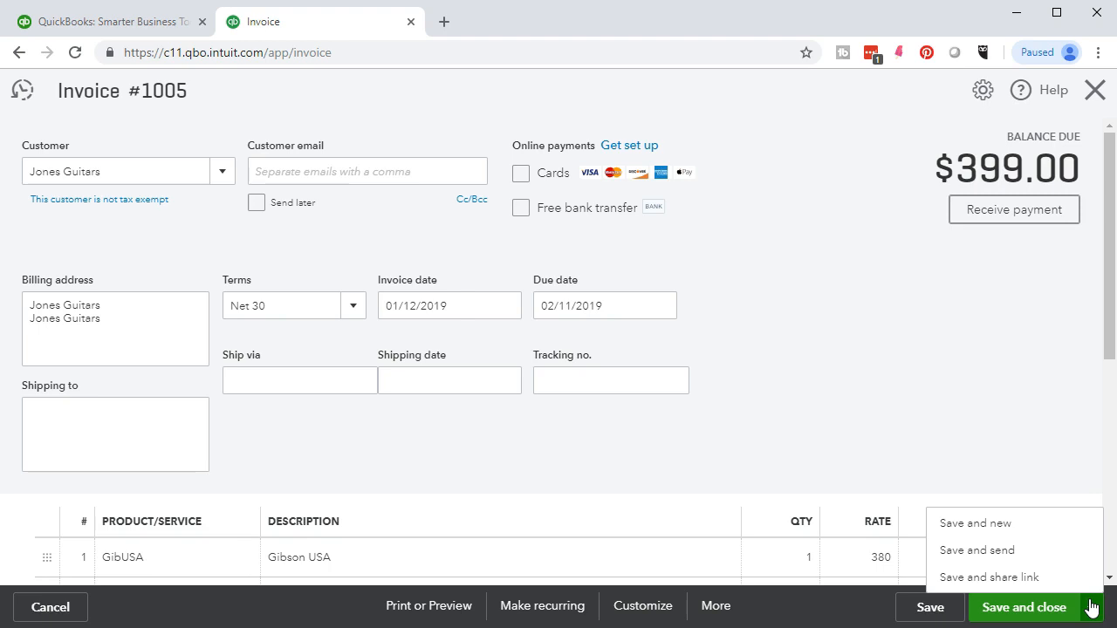
pyautogui.click(1055, 607)
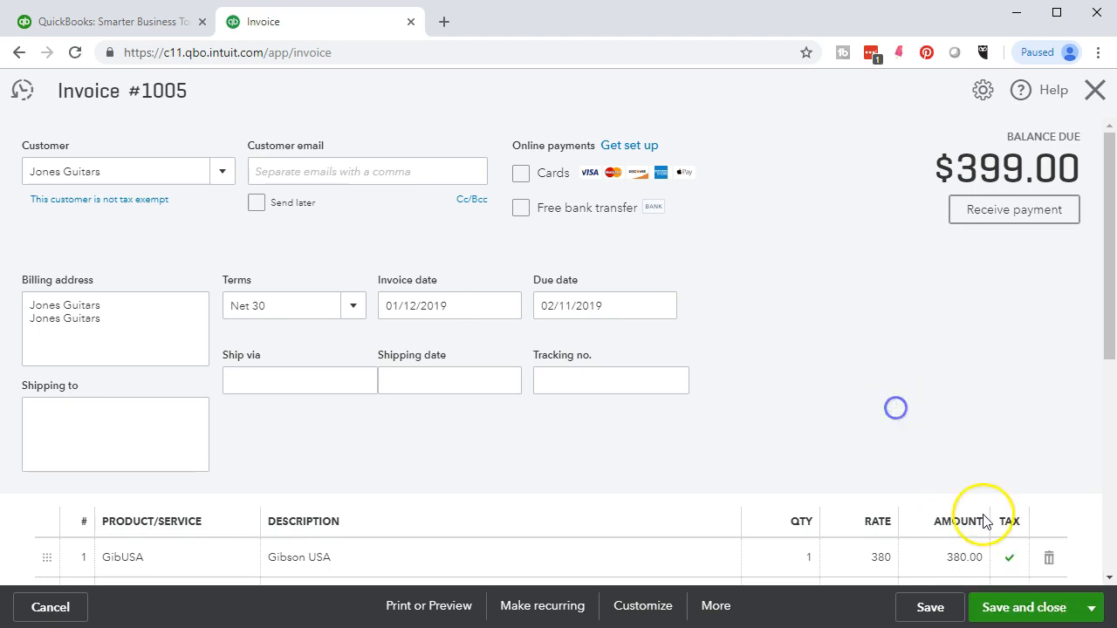
pyautogui.click(1030, 611)
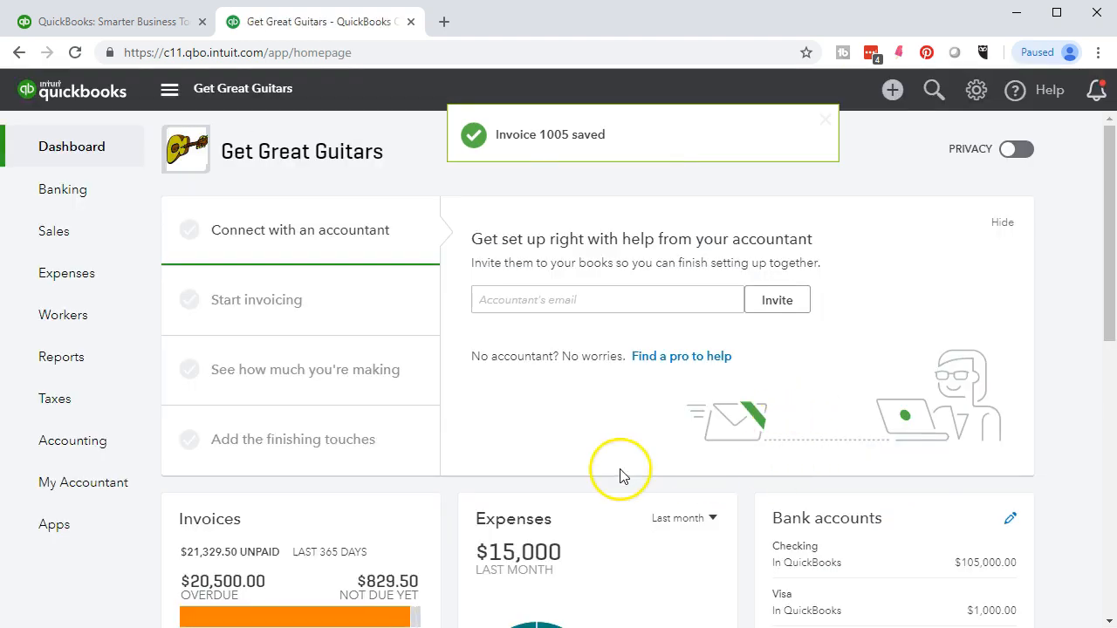
# Run the Balance Sheet report for 01/01/2019 to 12/31/2019
pyautogui.click(62, 359)
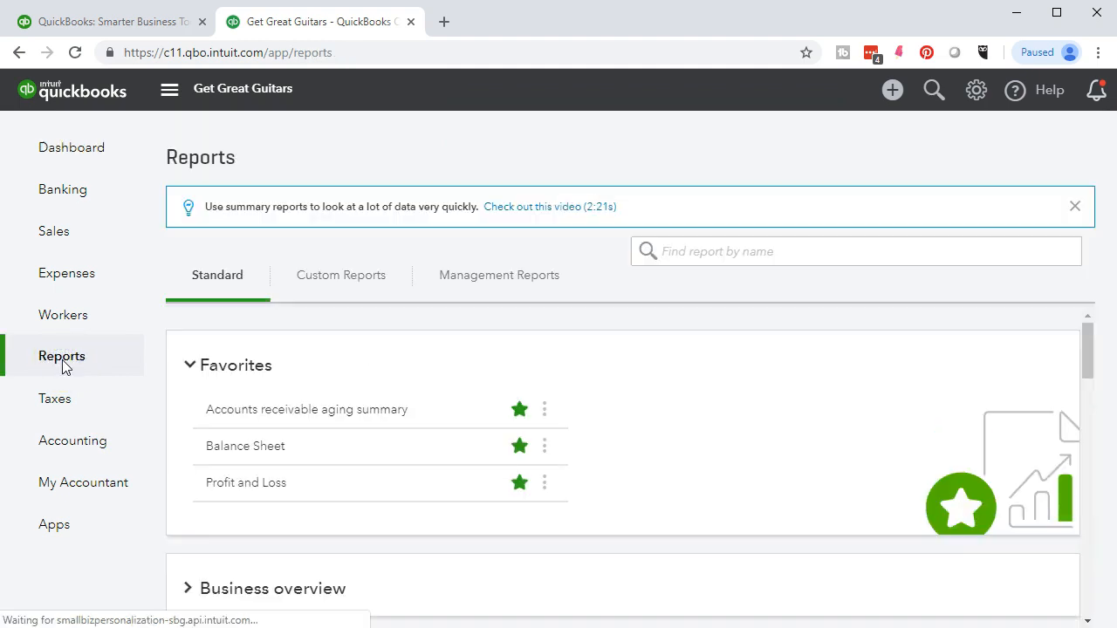
pyautogui.click(226, 452)
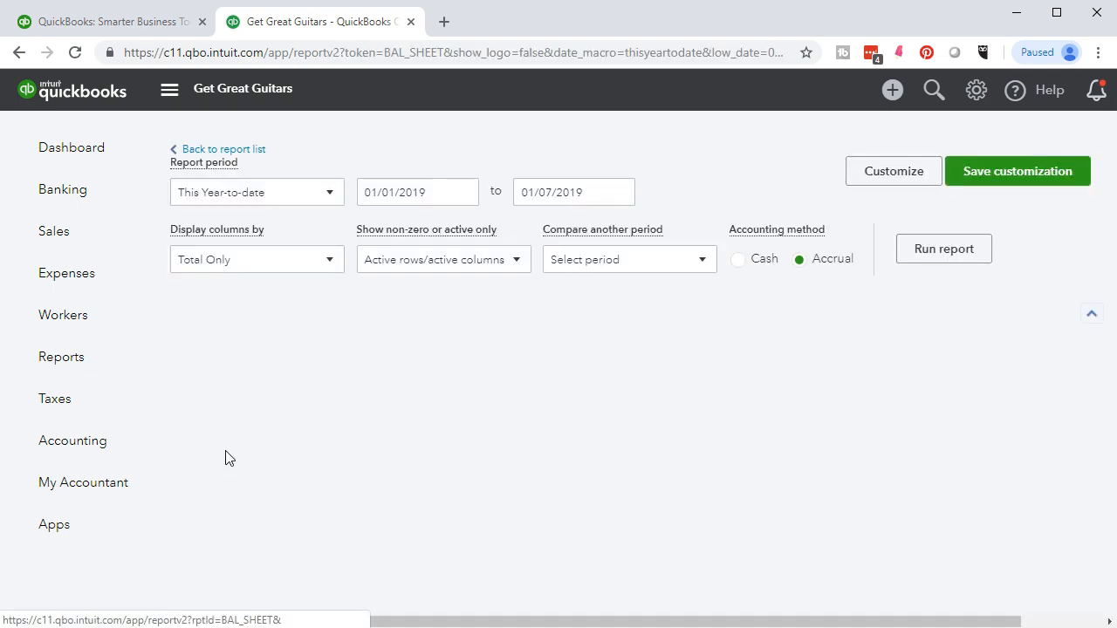
pyautogui.moveTo(412, 223); pyautogui.dragTo(341, 221)
pyautogui.write('01/01/2019')
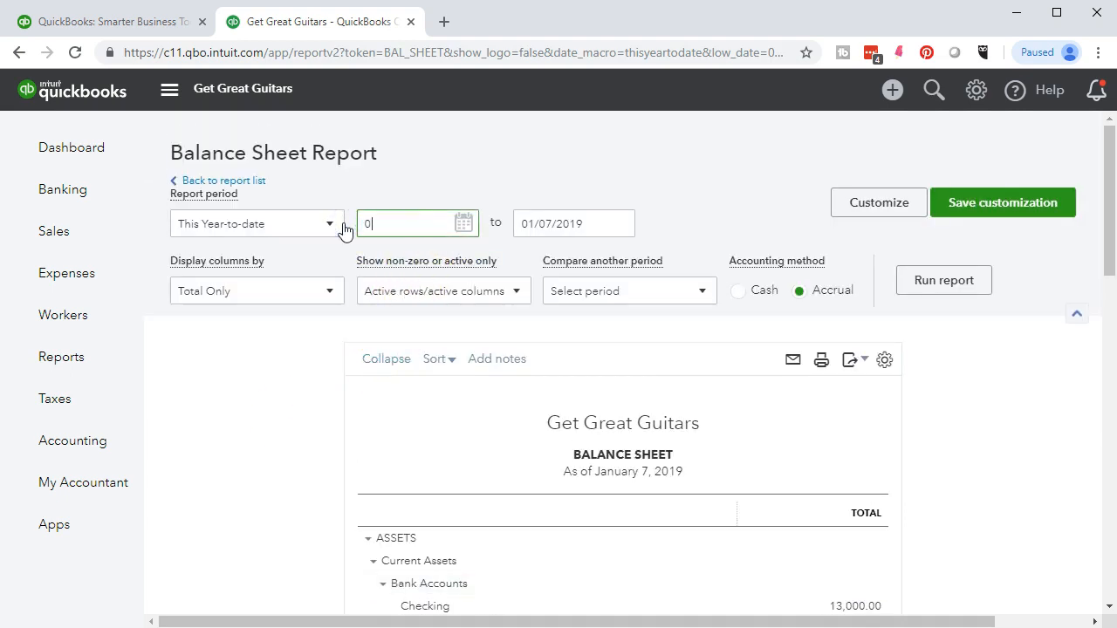
pyautogui.press('Tab')
pyautogui.write('12/31/2019')
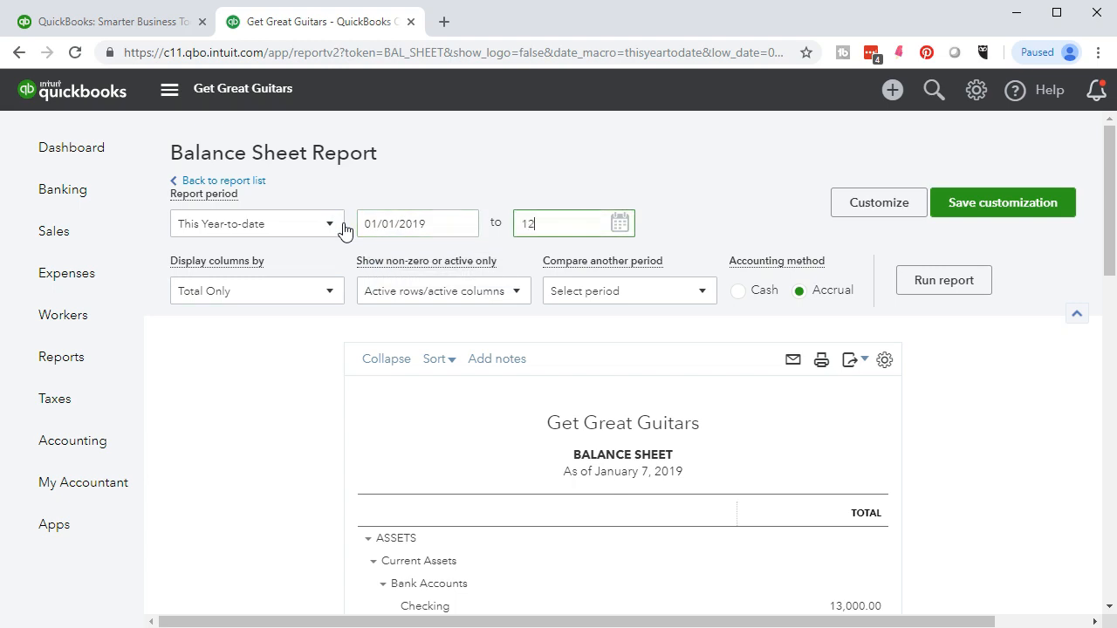
pyautogui.press('Tab')
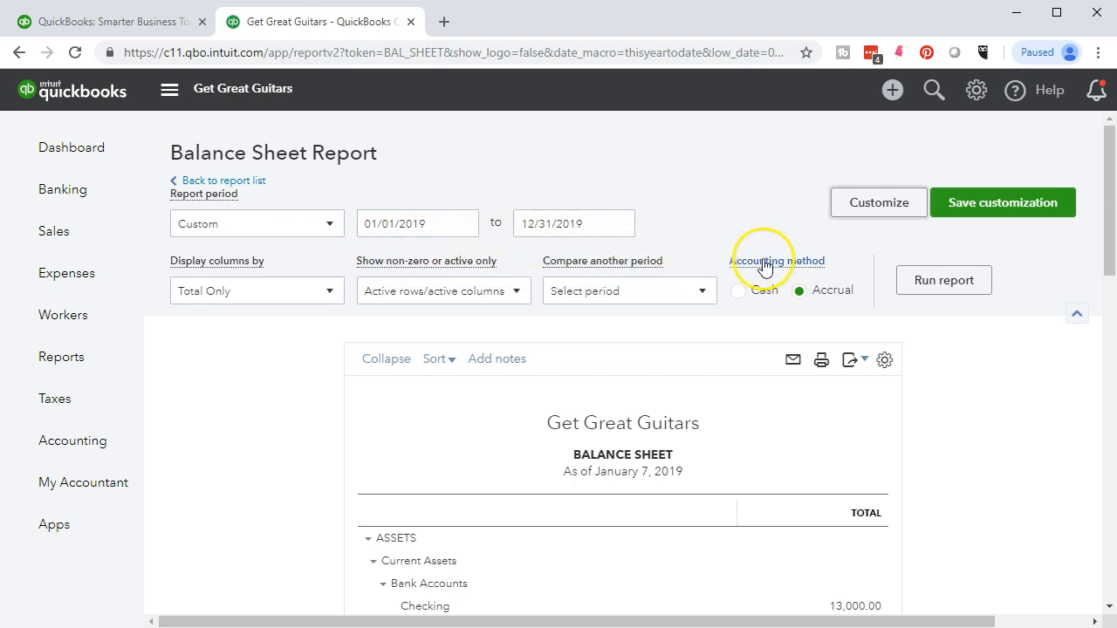
pyautogui.click(908, 291)
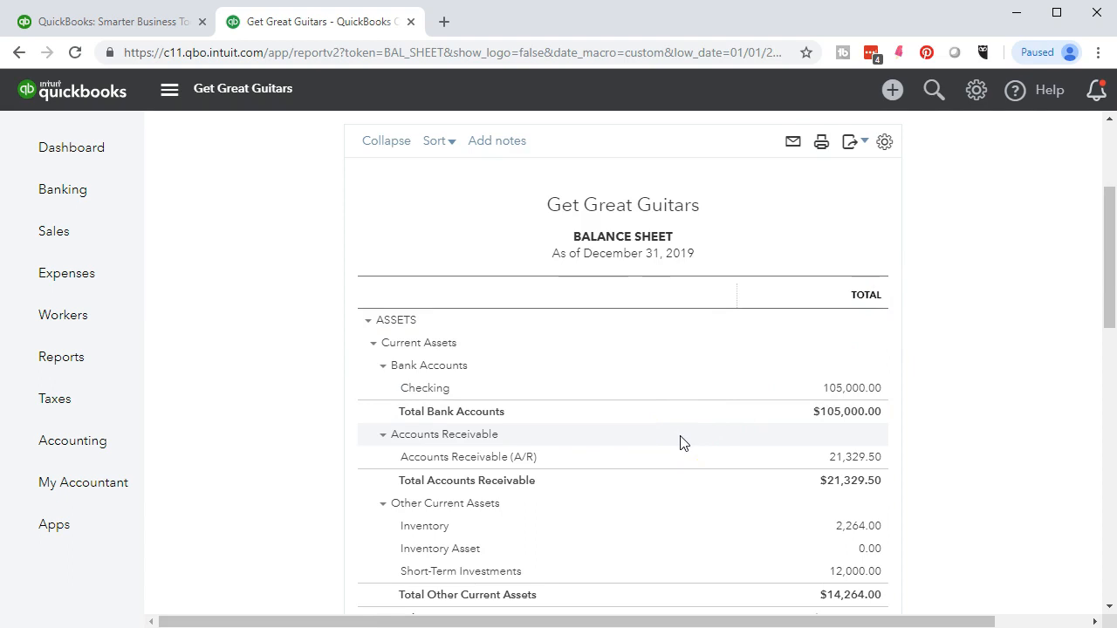
pyautogui.scroll(-1, 680, 443)
pyautogui.click(533, 388)
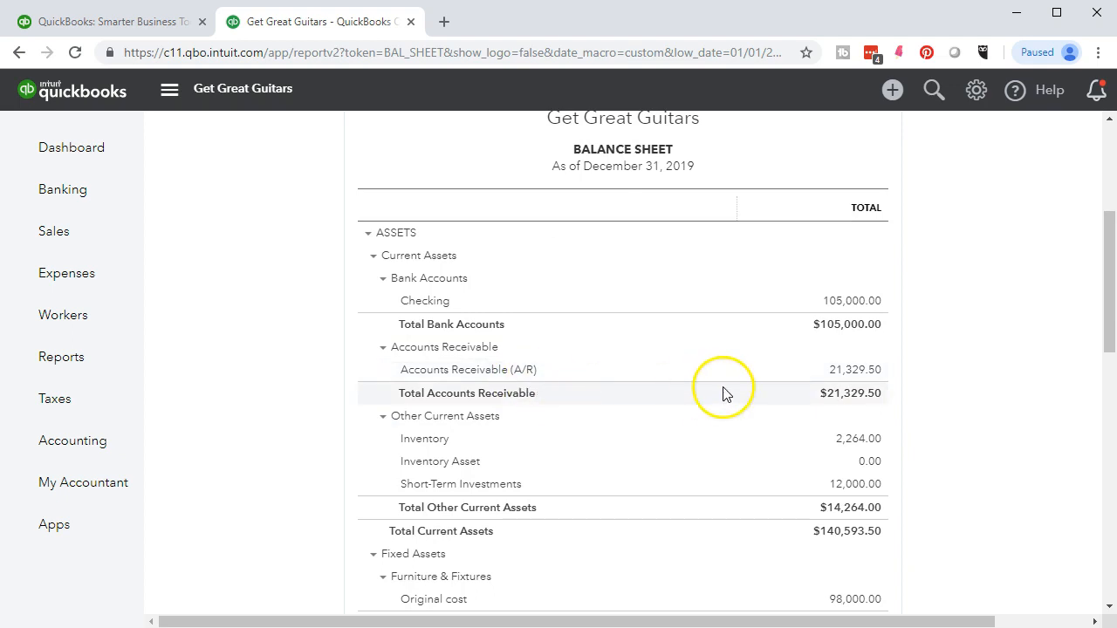
pyautogui.click(843, 375)
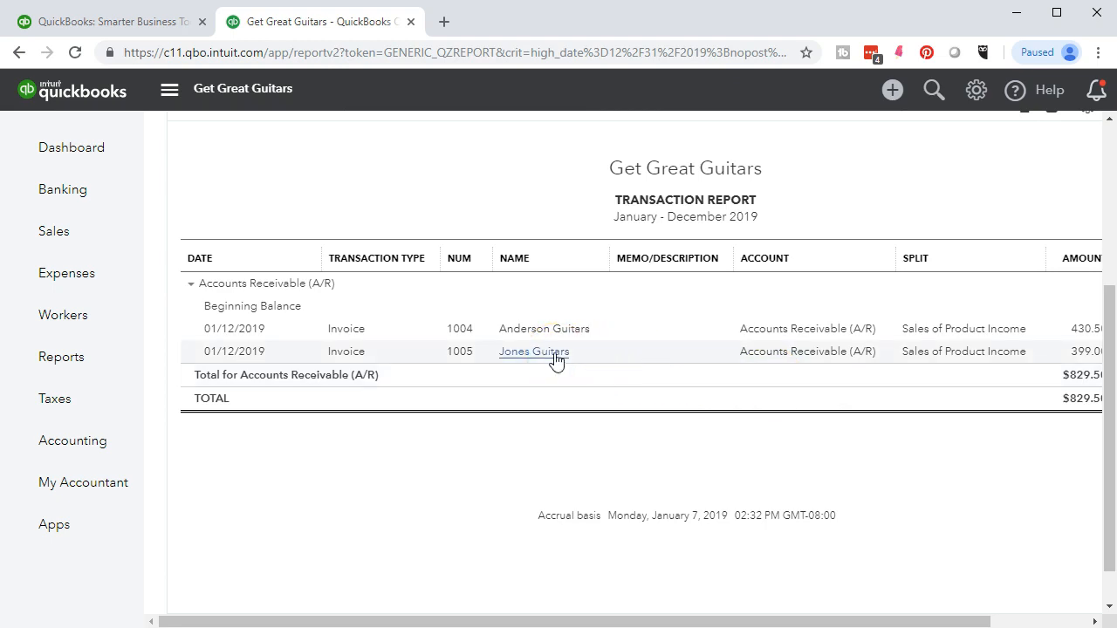
pyautogui.click(555, 358)
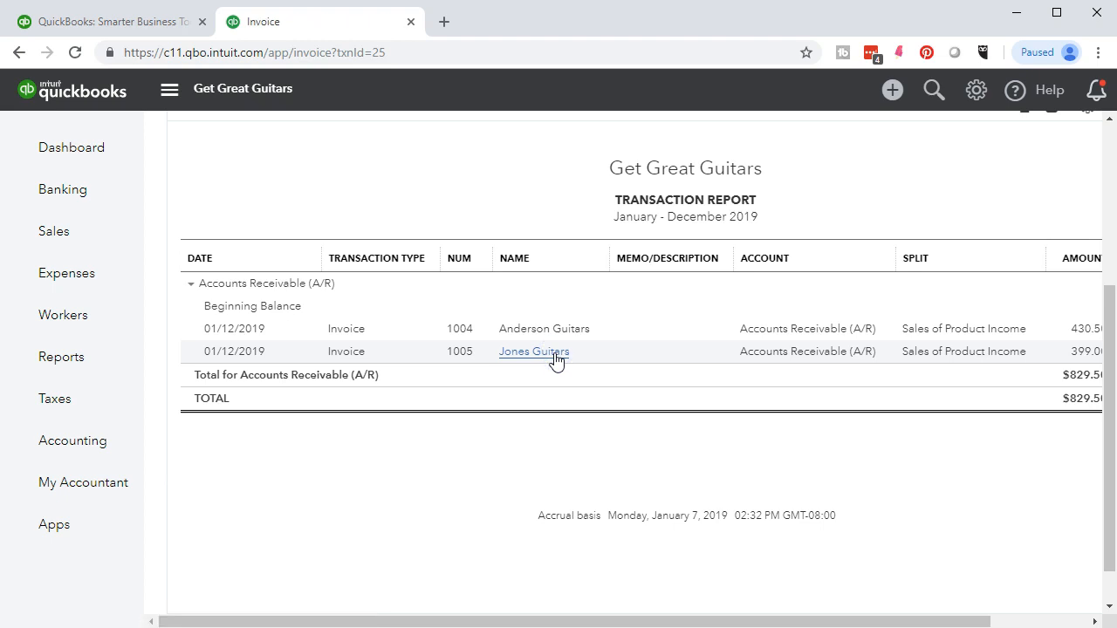
pyautogui.scroll(-3, 705, 393)
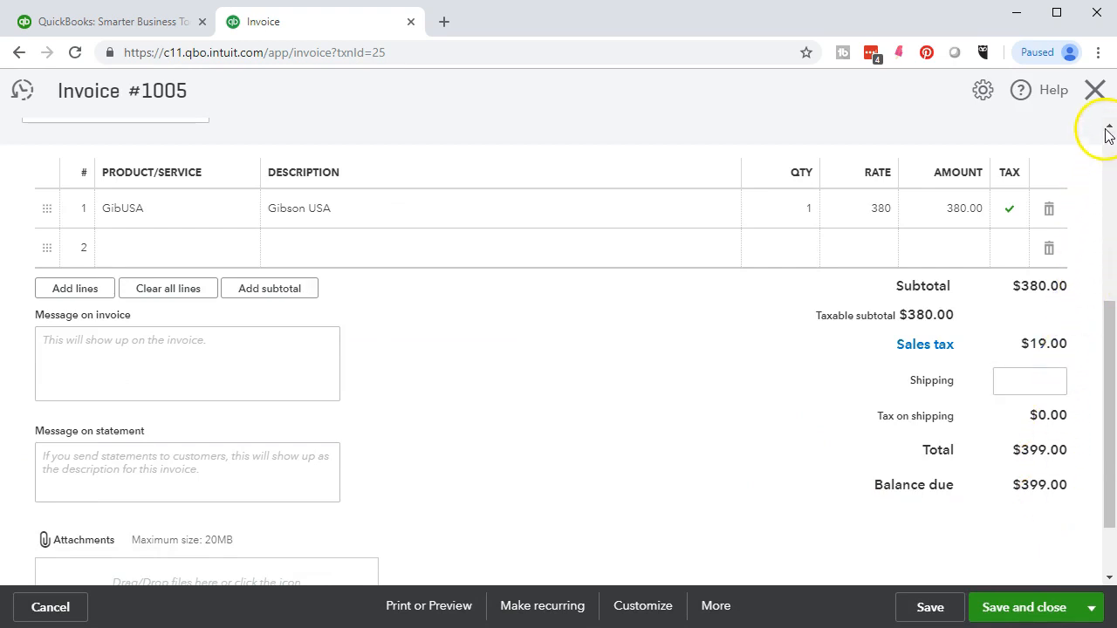
pyautogui.click(1096, 91)
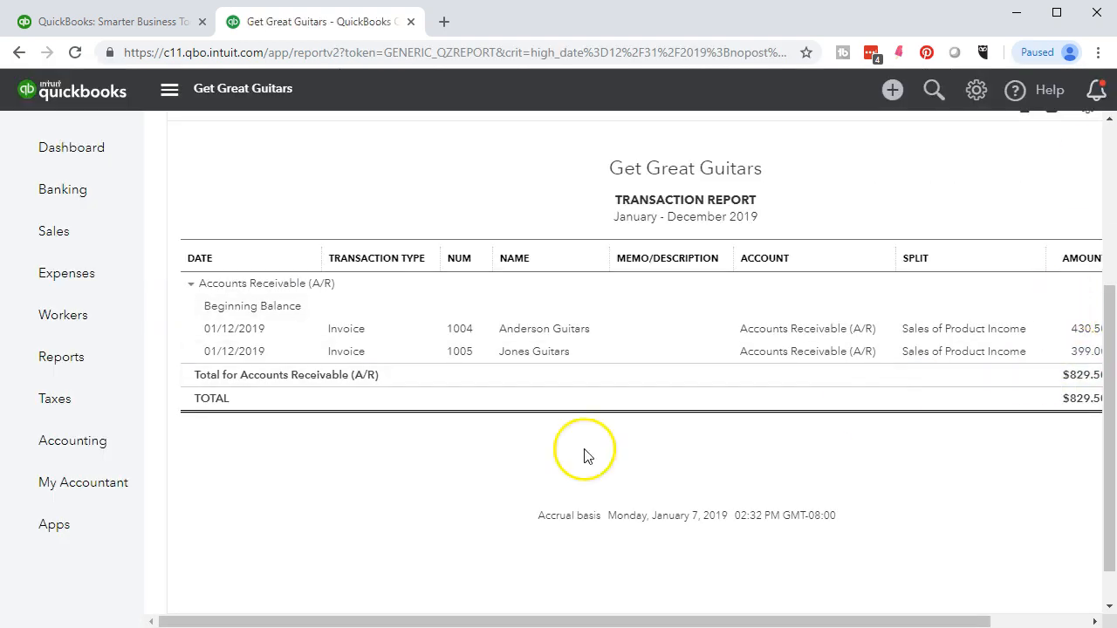
pyautogui.scroll(3, 353, 514)
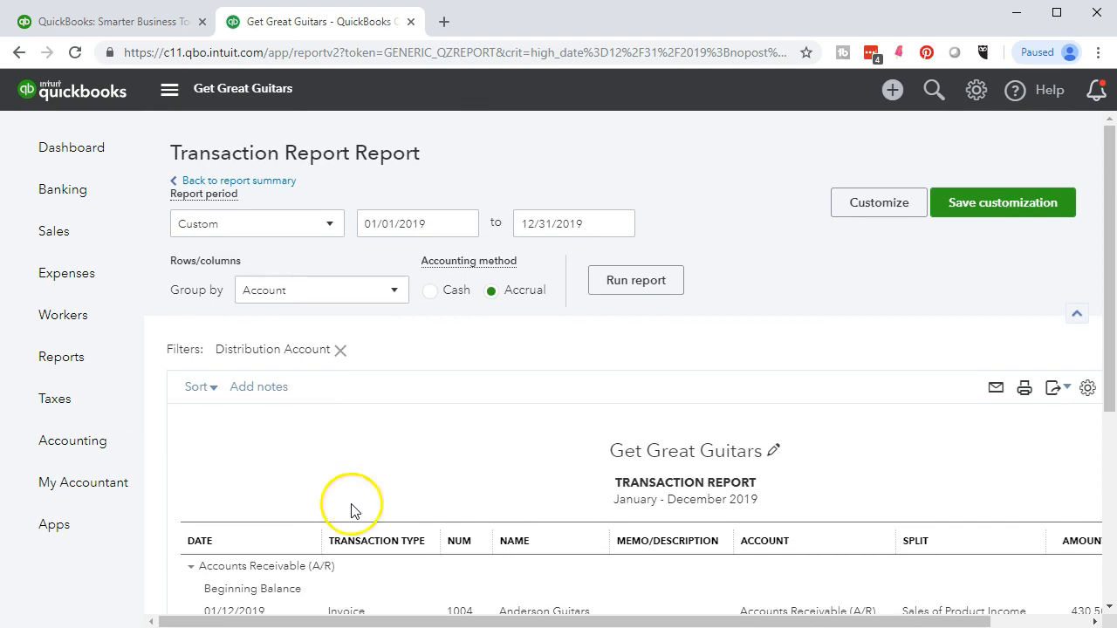
pyautogui.click(260, 184)
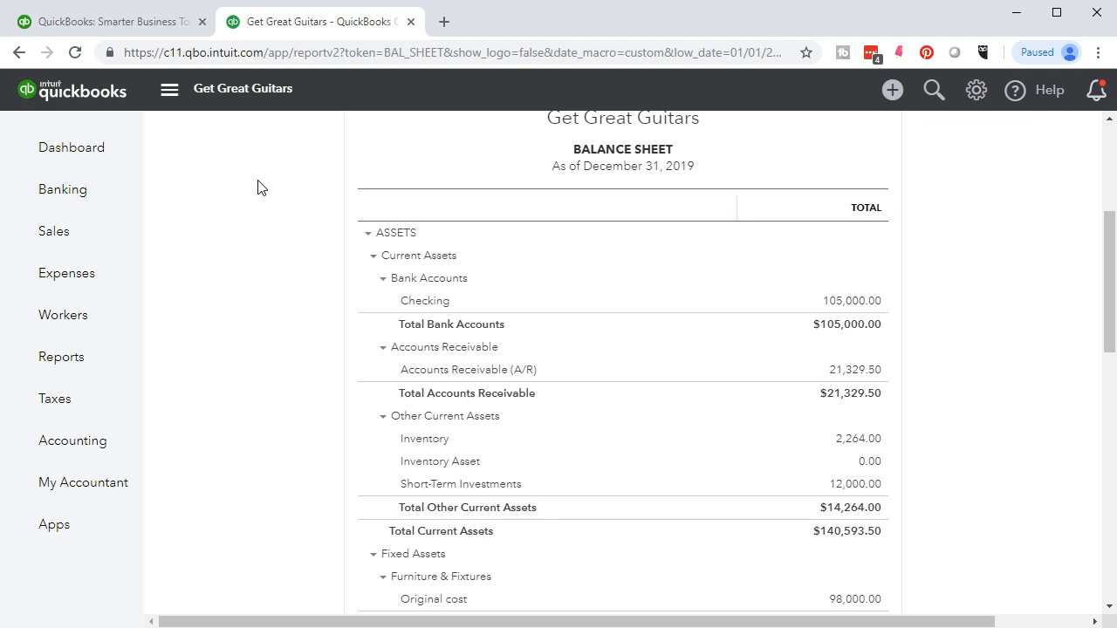
# Duplicate the Balance Sheet browser tab, reorder the tabs, and go to Reports in the copy
pyautogui.rightClick(339, 29)
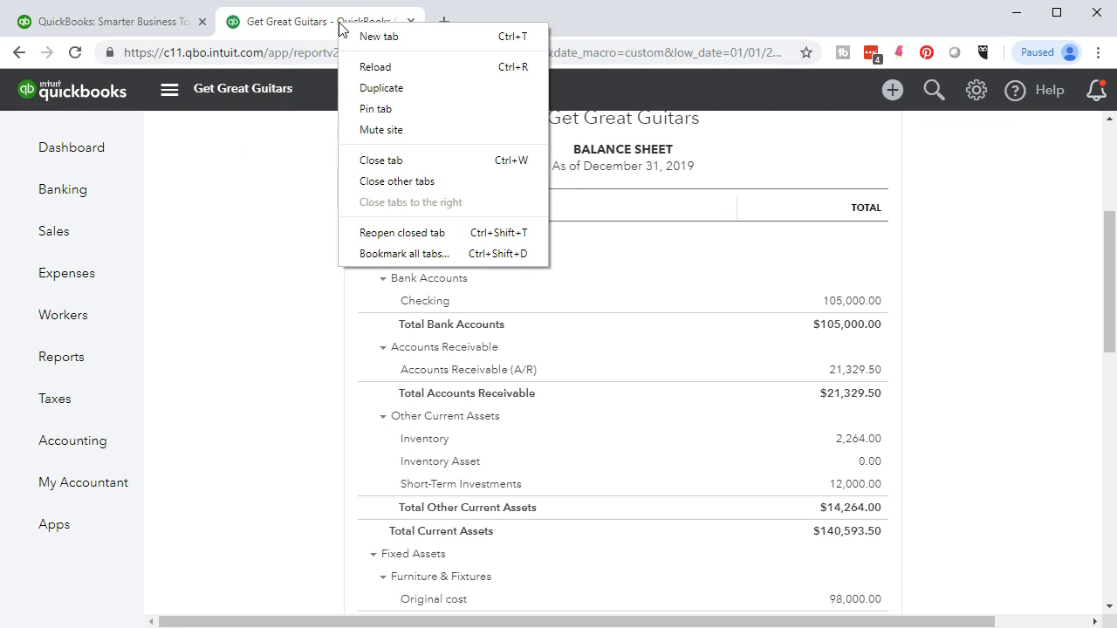
pyautogui.click(351, 87)
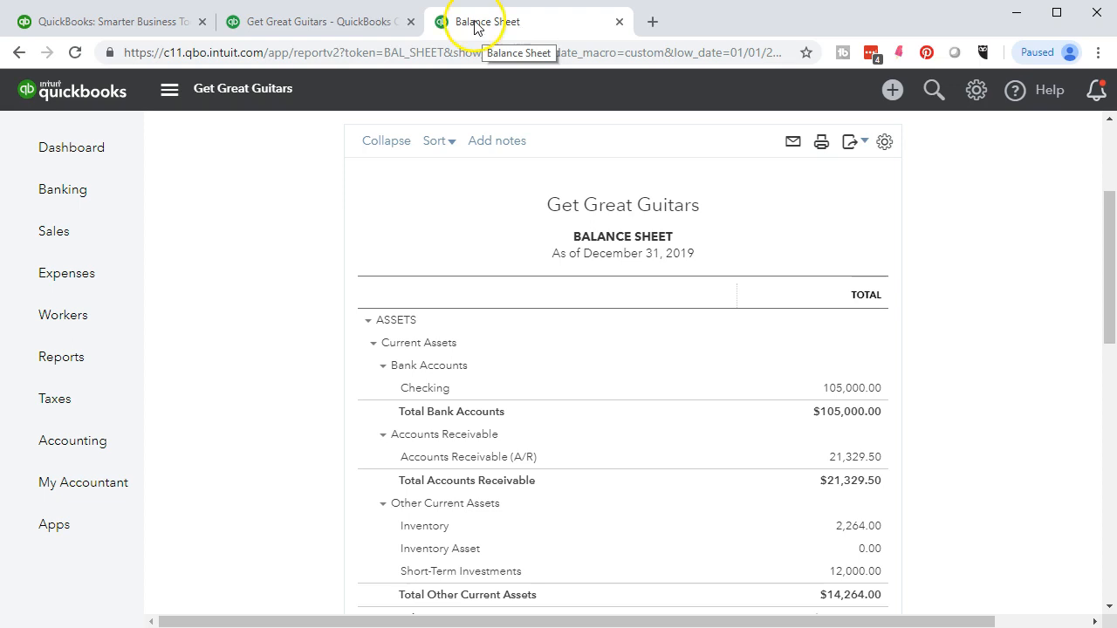
pyautogui.moveTo(332, 23); pyautogui.dragTo(496, 30)
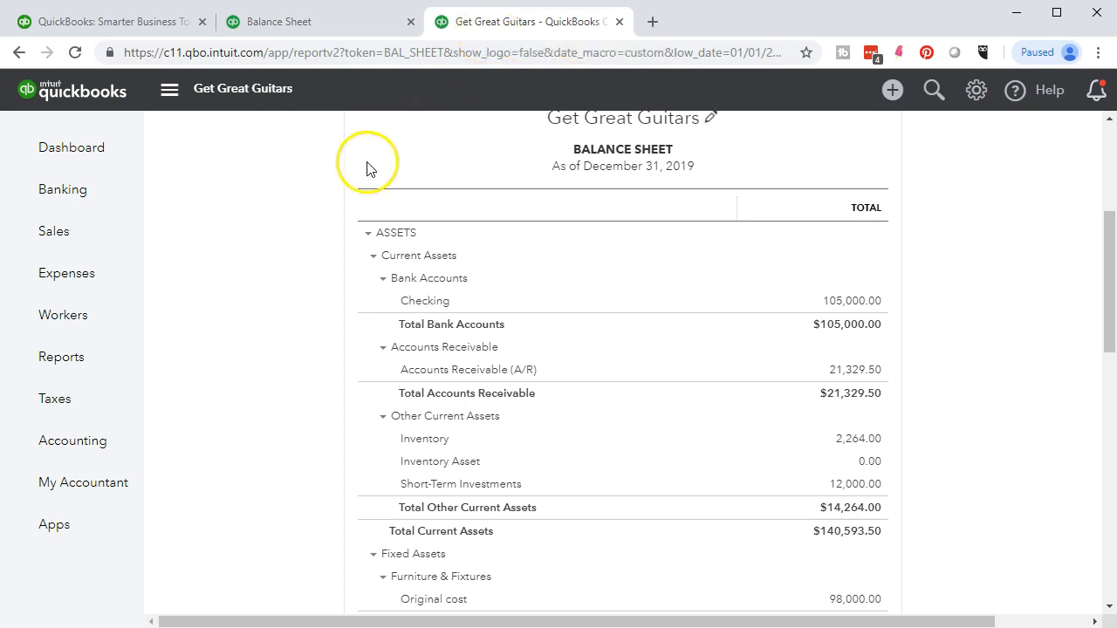
pyautogui.click(89, 365)
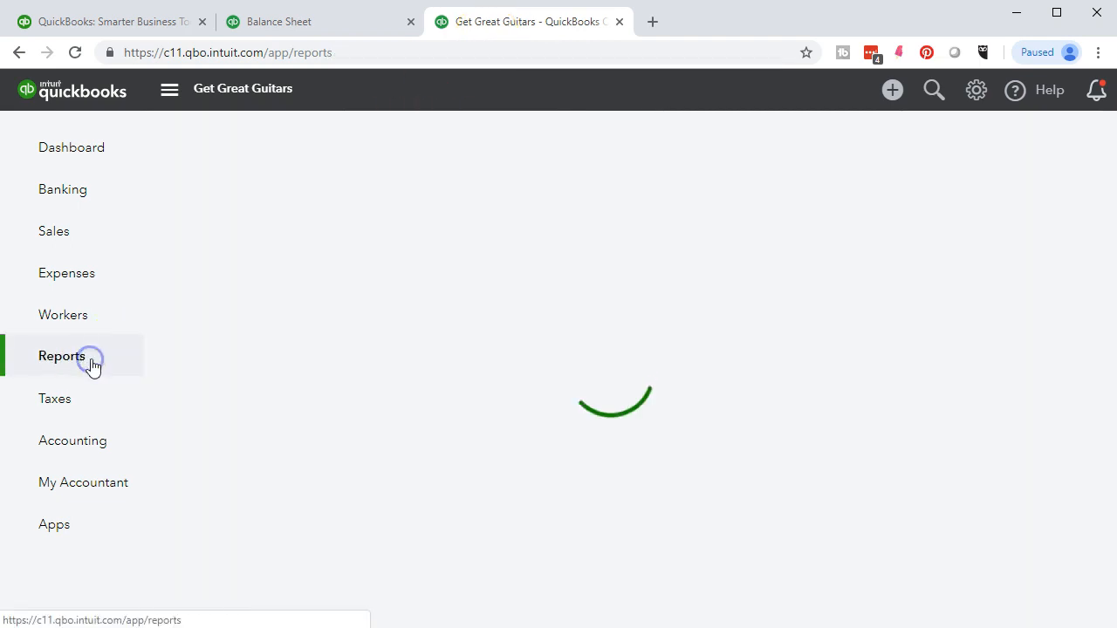
# Run the Profit and Loss report for 01/01/2019 through 12/31/2019
pyautogui.click(226, 486)
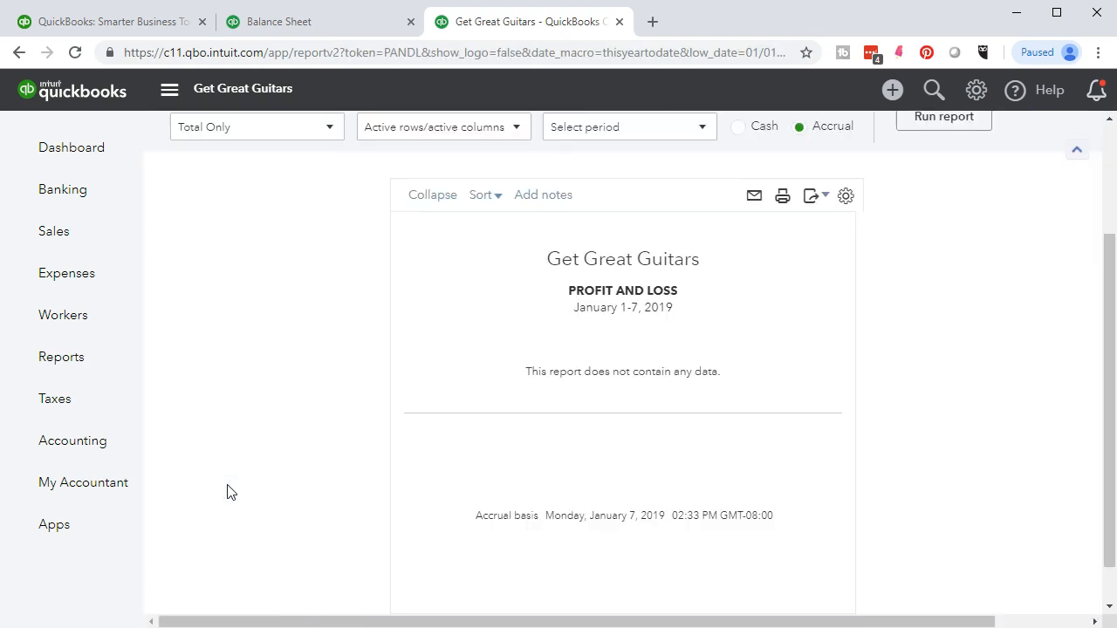
pyautogui.scroll(2, 253, 462)
pyautogui.moveTo(416, 221); pyautogui.dragTo(318, 213)
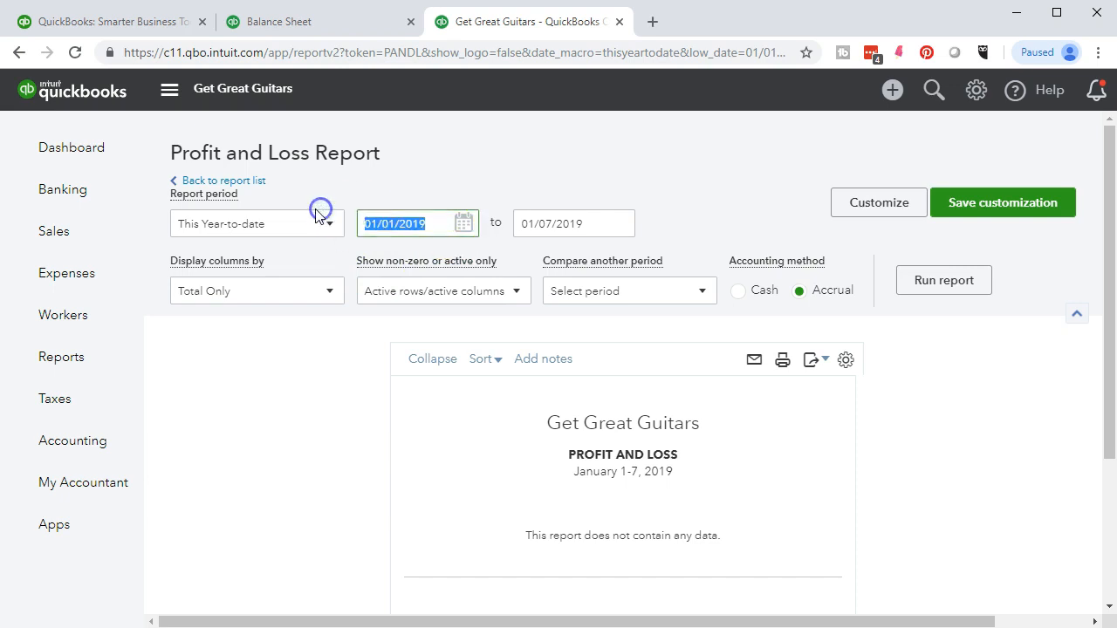
pyautogui.write('010119')
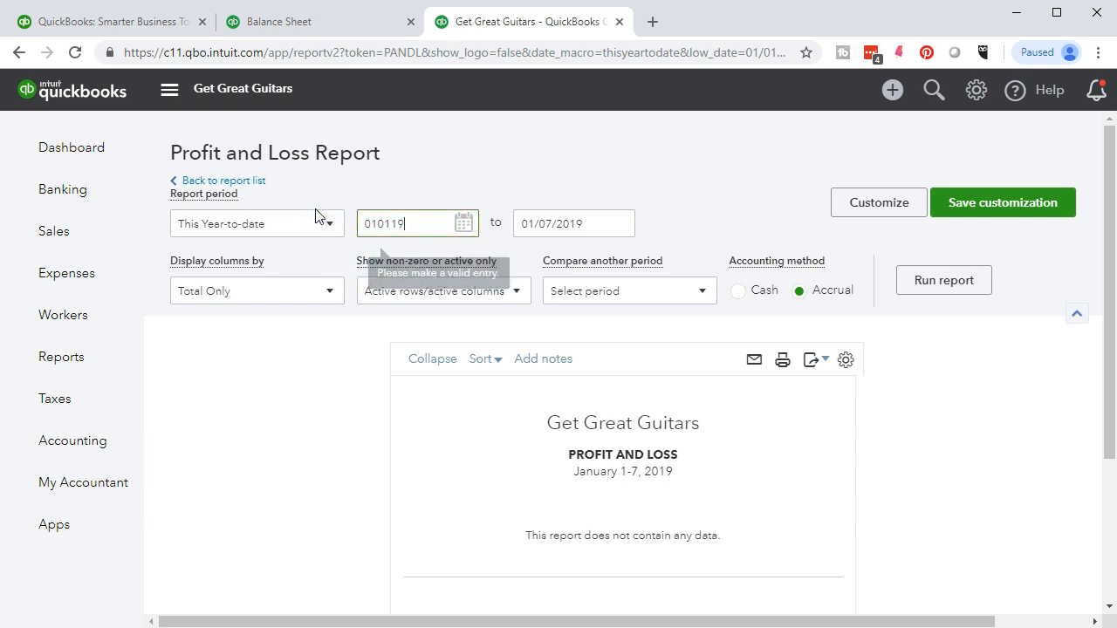
pyautogui.press('Tab')
pyautogui.write('123119')
pyautogui.press('Tab')
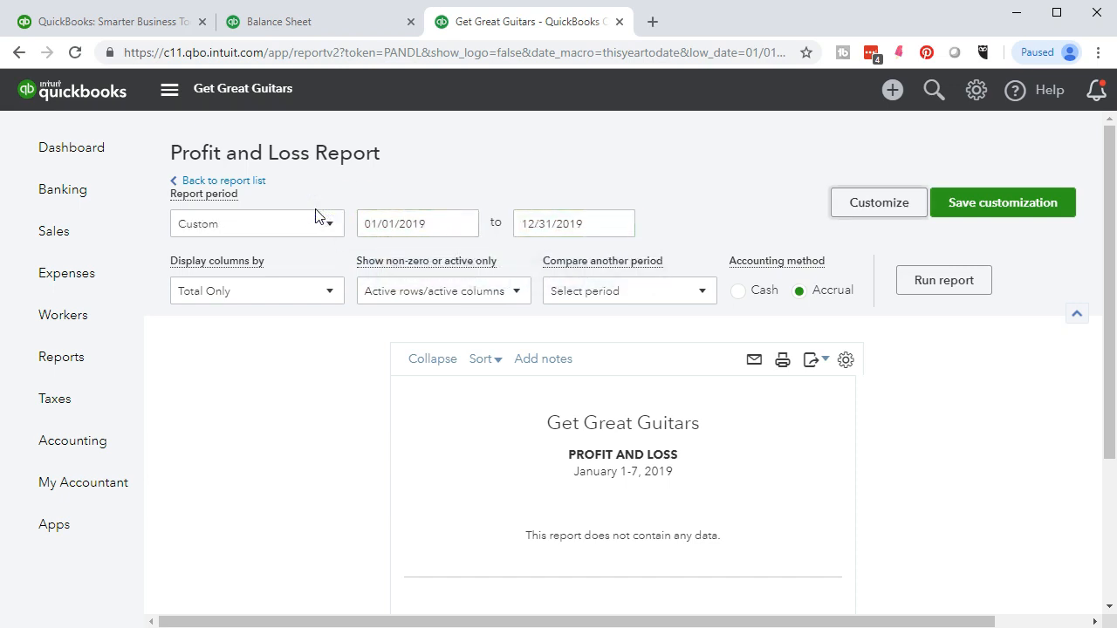
pyautogui.click(933, 298)
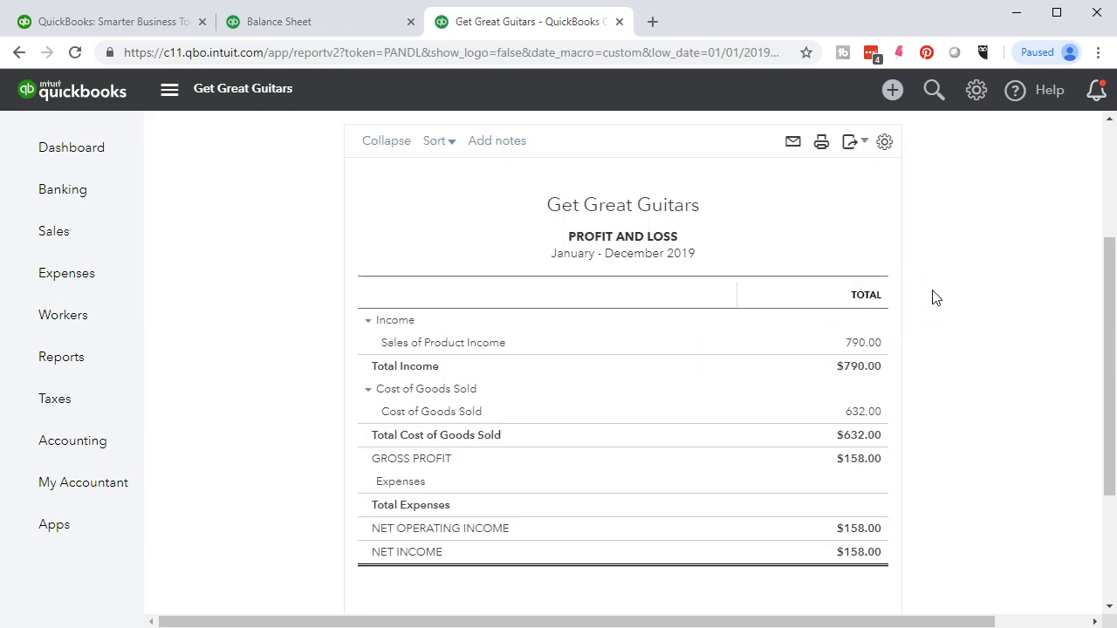
pyautogui.click(873, 347)
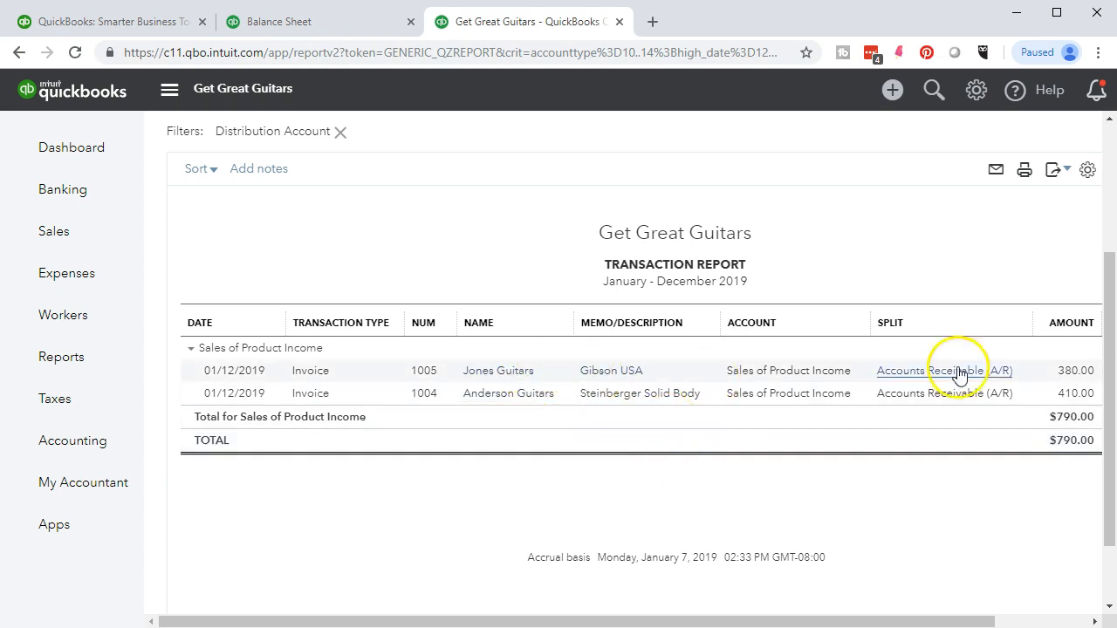
pyautogui.click(1076, 379)
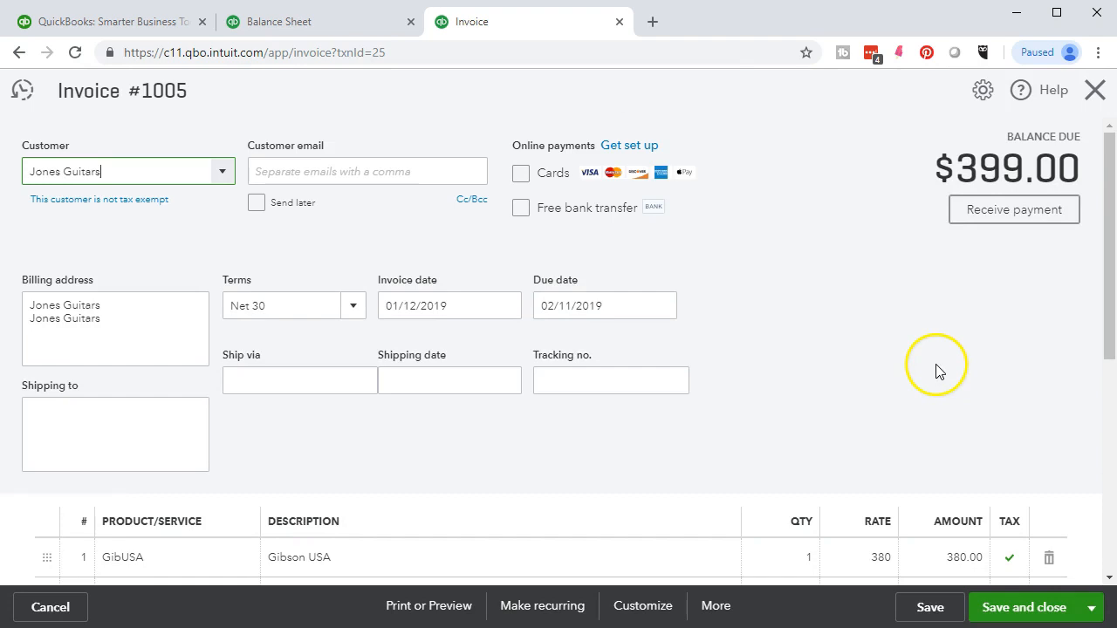
pyautogui.scroll(-4, 935, 369)
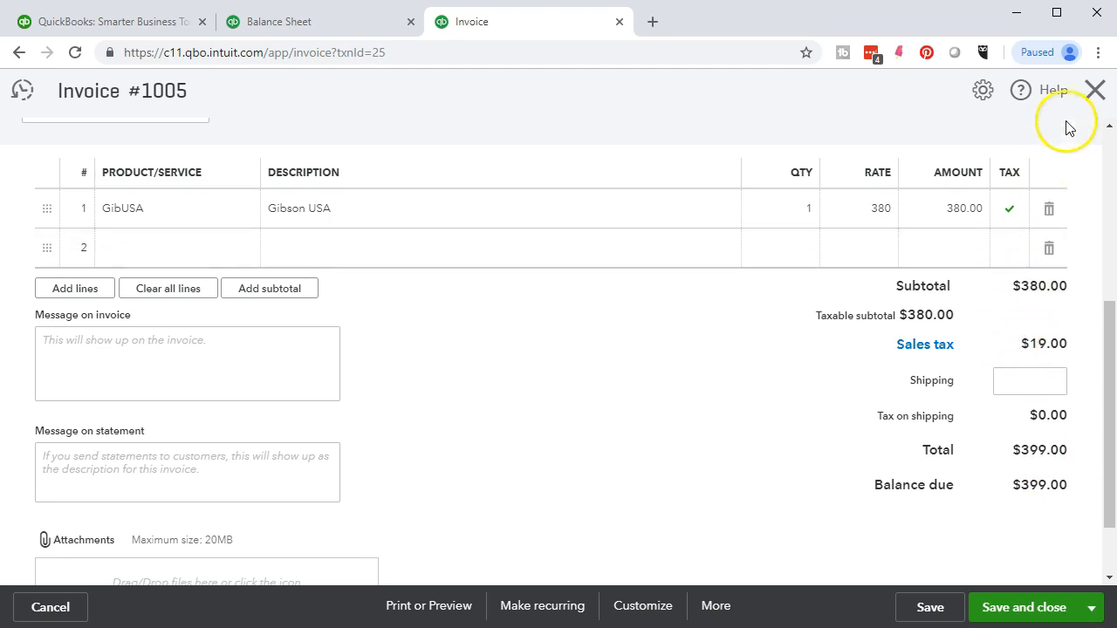
pyautogui.click(1094, 91)
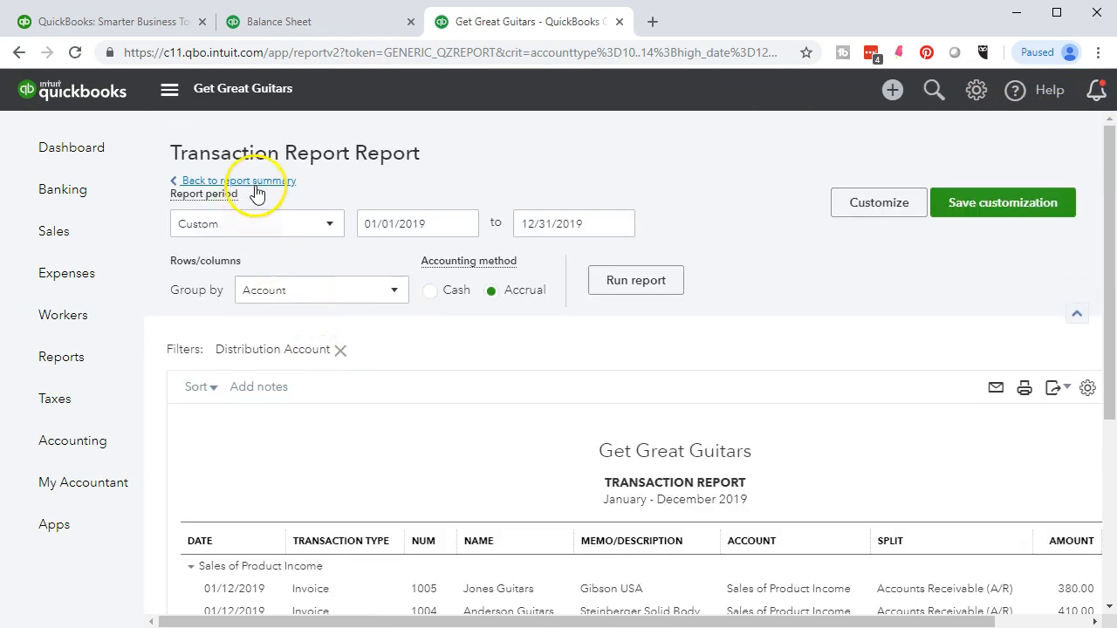
pyautogui.click(255, 182)
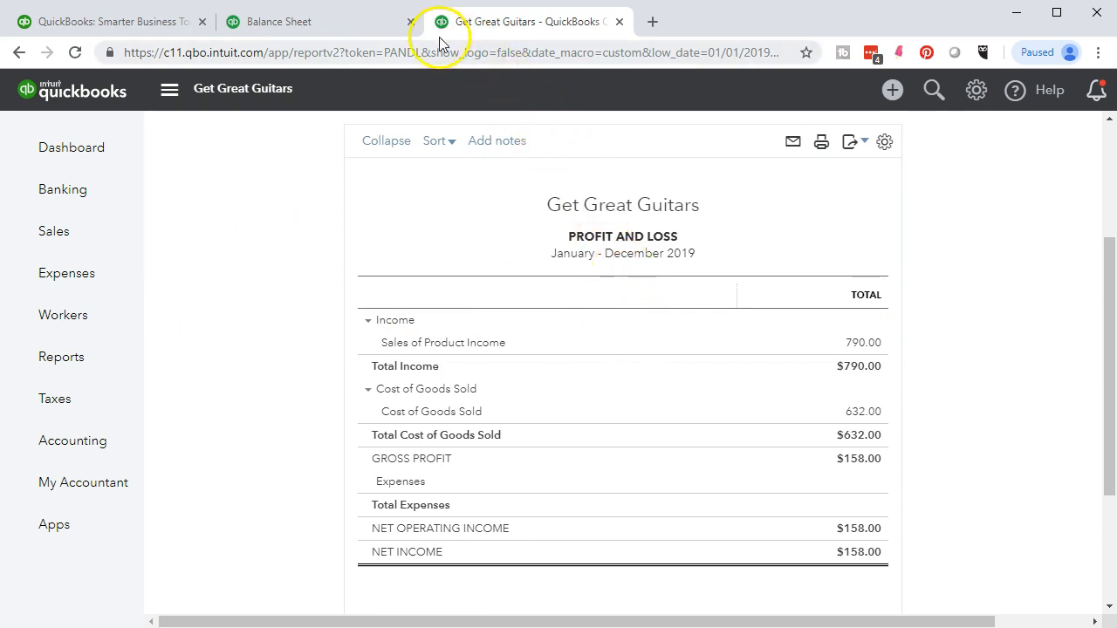
pyautogui.click(355, 32)
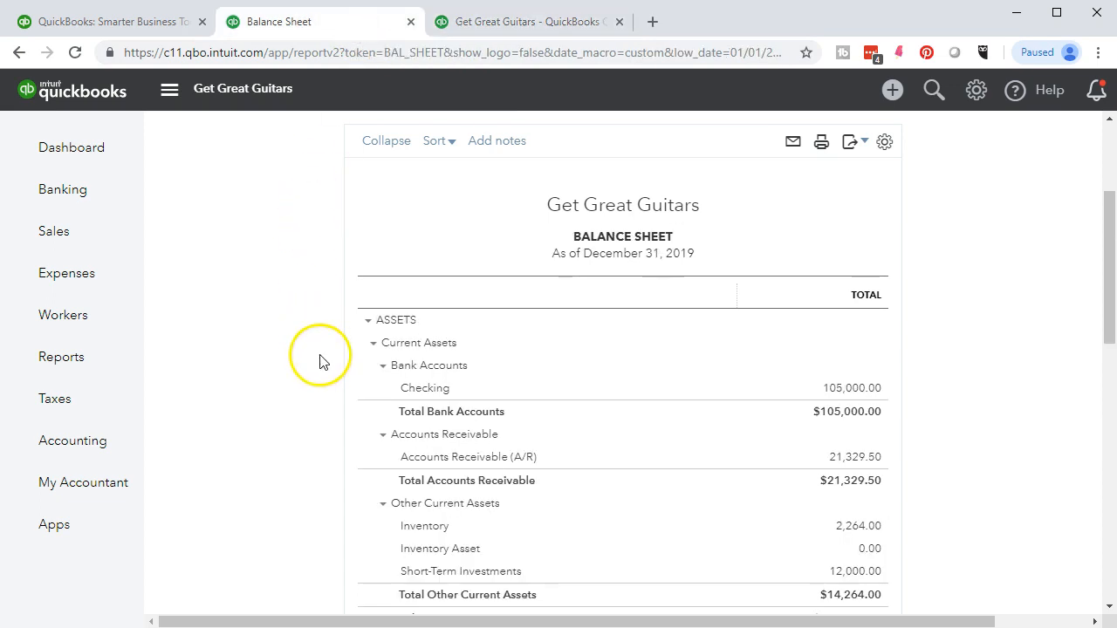
# Drill into the 39.50 sales tax payable under Other Current Liabilities on the Balance Sheet
pyautogui.scroll(-6, 319, 361)
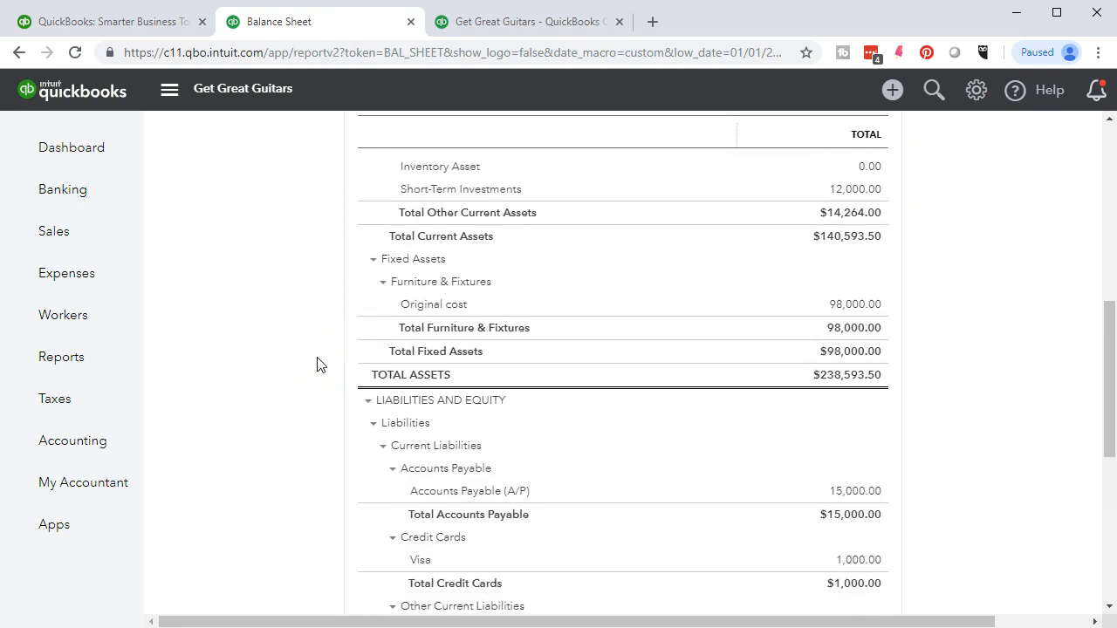
pyautogui.scroll(-1, 318, 365)
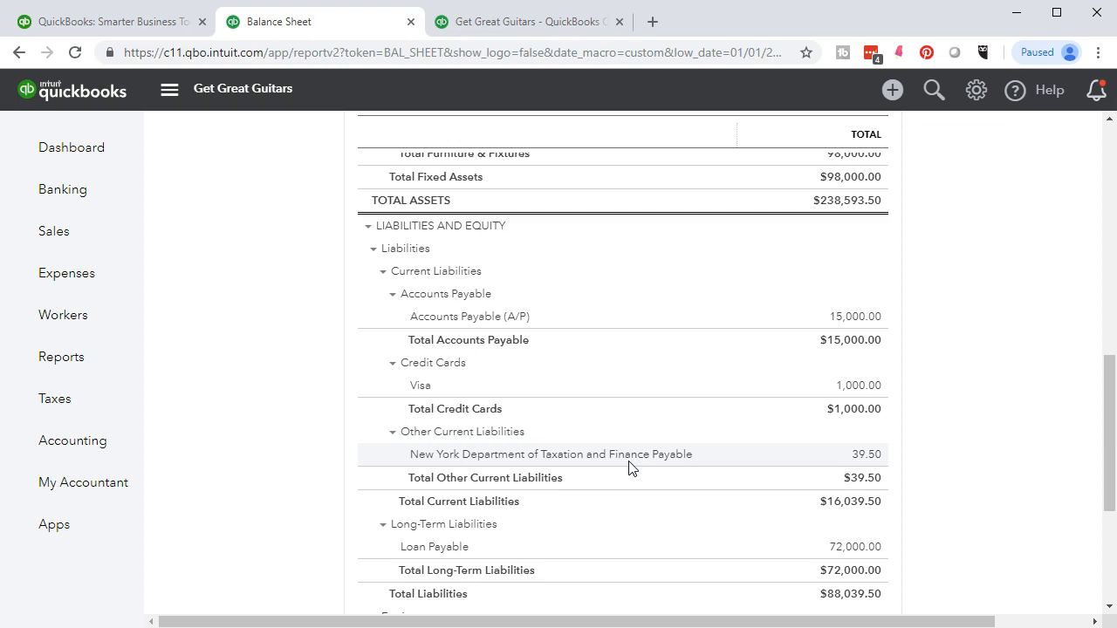
pyautogui.click(862, 455)
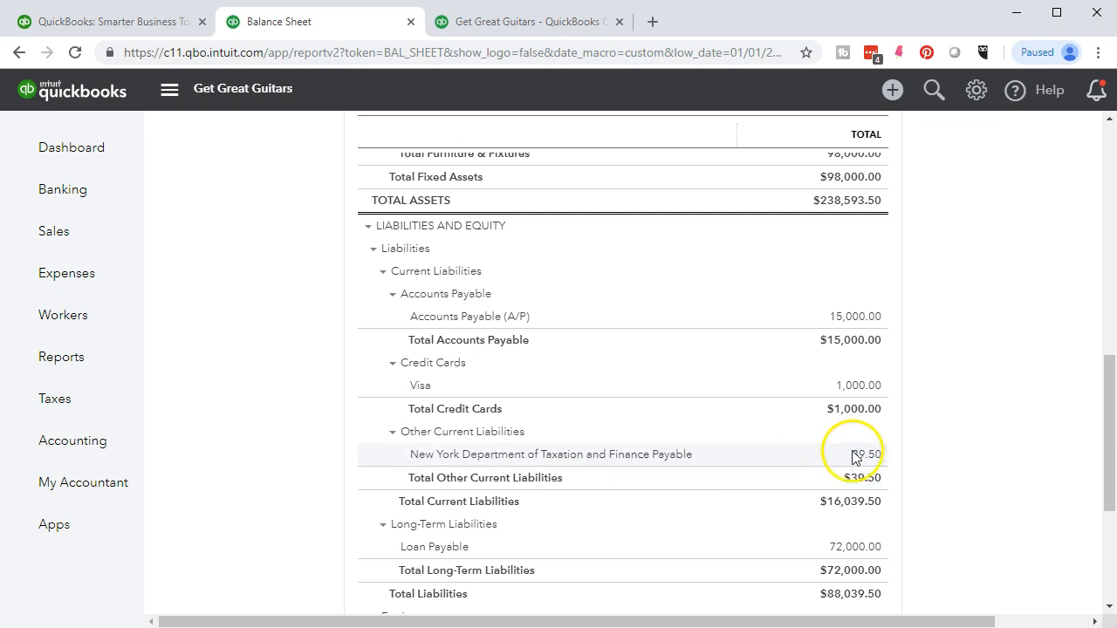
pyautogui.click(865, 457)
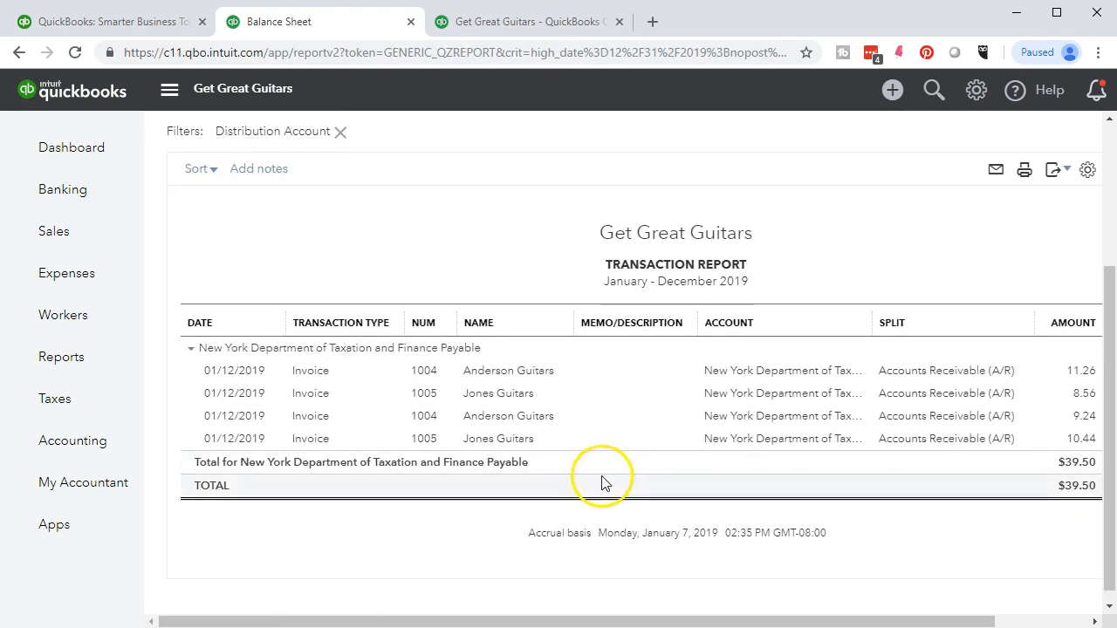
# Open the Jones Guitars invoice behind its tax lines, review it, and close it
pyautogui.click(503, 401)
pyautogui.click(782, 445)
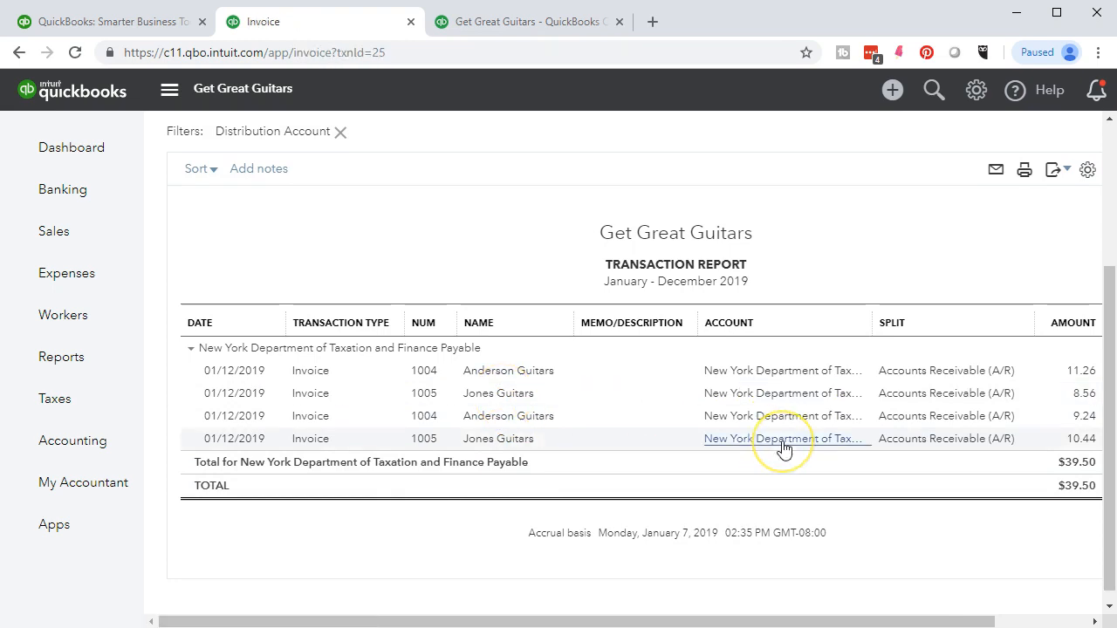
pyautogui.scroll(-5, 780, 449)
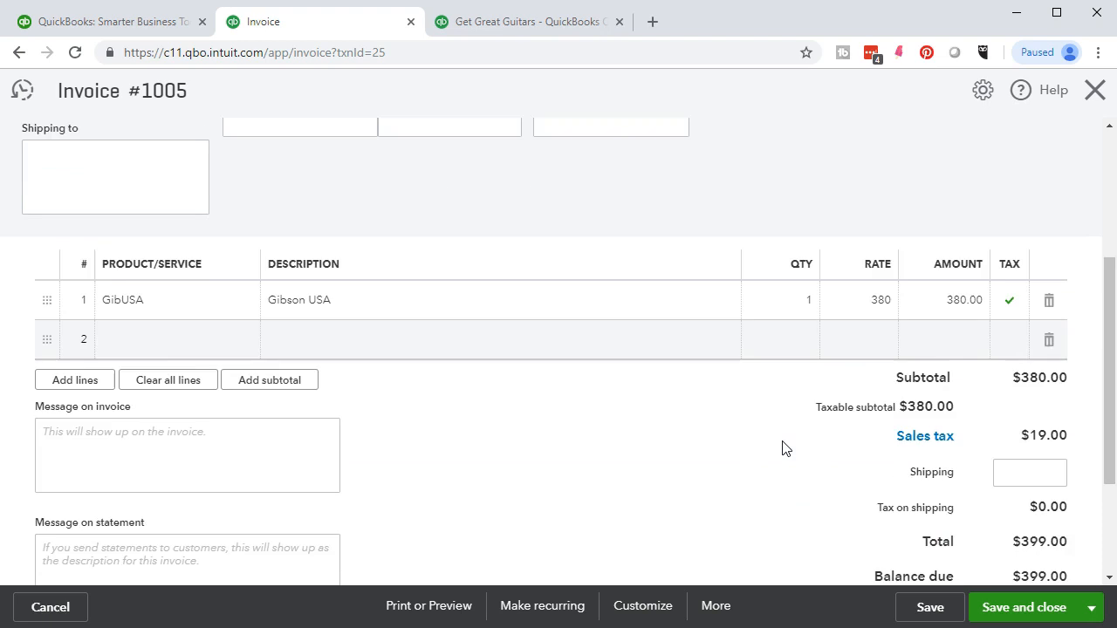
pyautogui.click(825, 502)
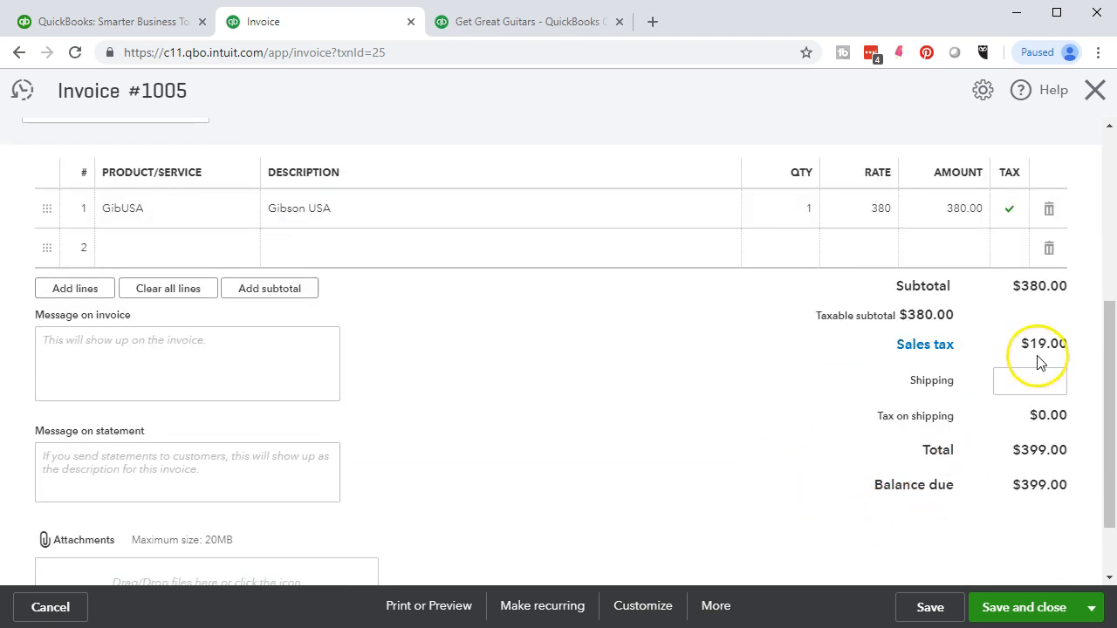
pyautogui.click(1094, 90)
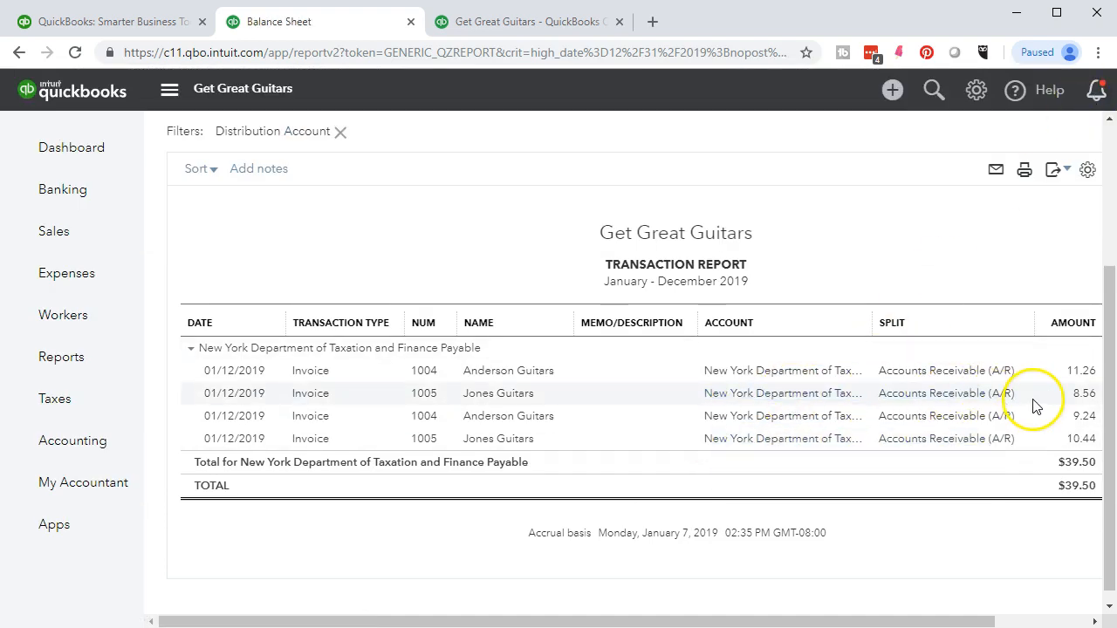
# Add 8.56 and 10.44 in Windows Calculator to get 19, then close it
pyautogui.press('XF86Calculator')
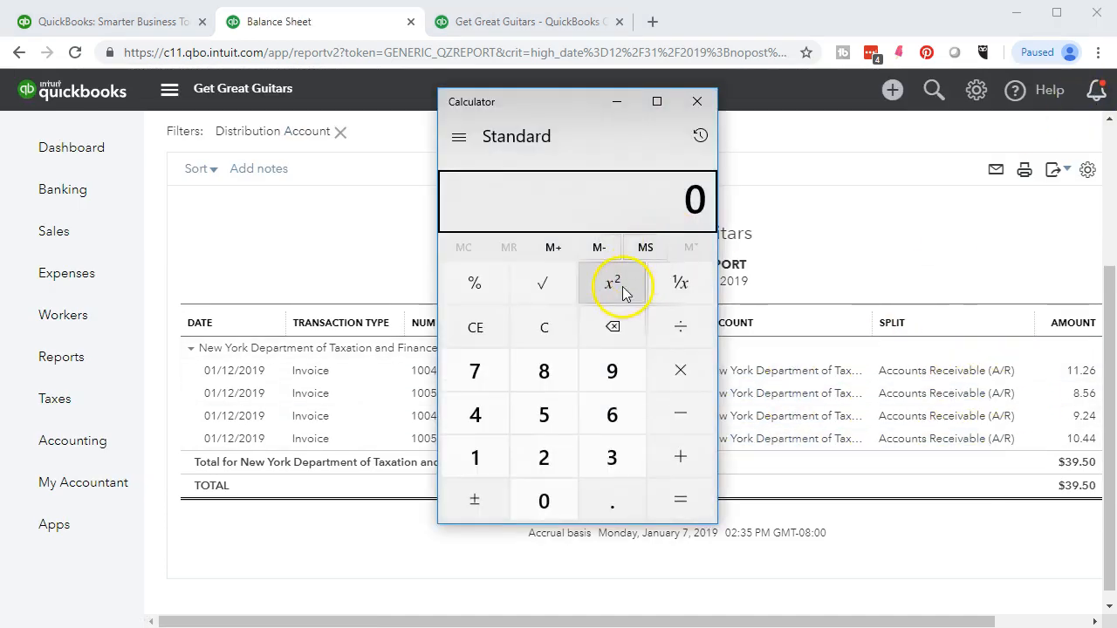
pyautogui.write('8.56')
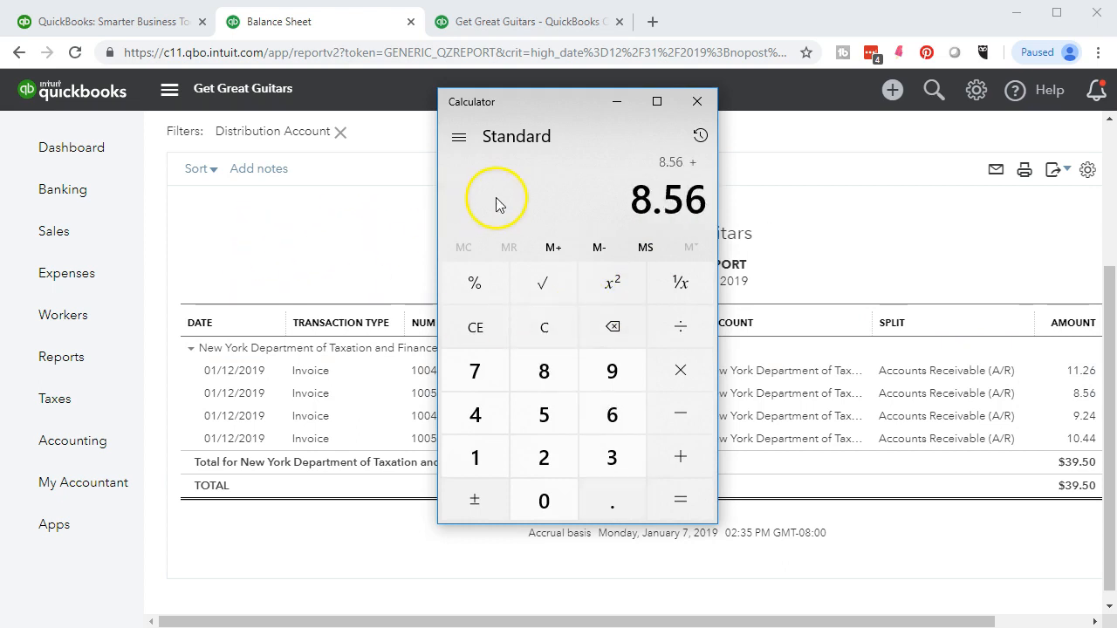
pyautogui.moveTo(538, 113); pyautogui.dragTo(208, 126)
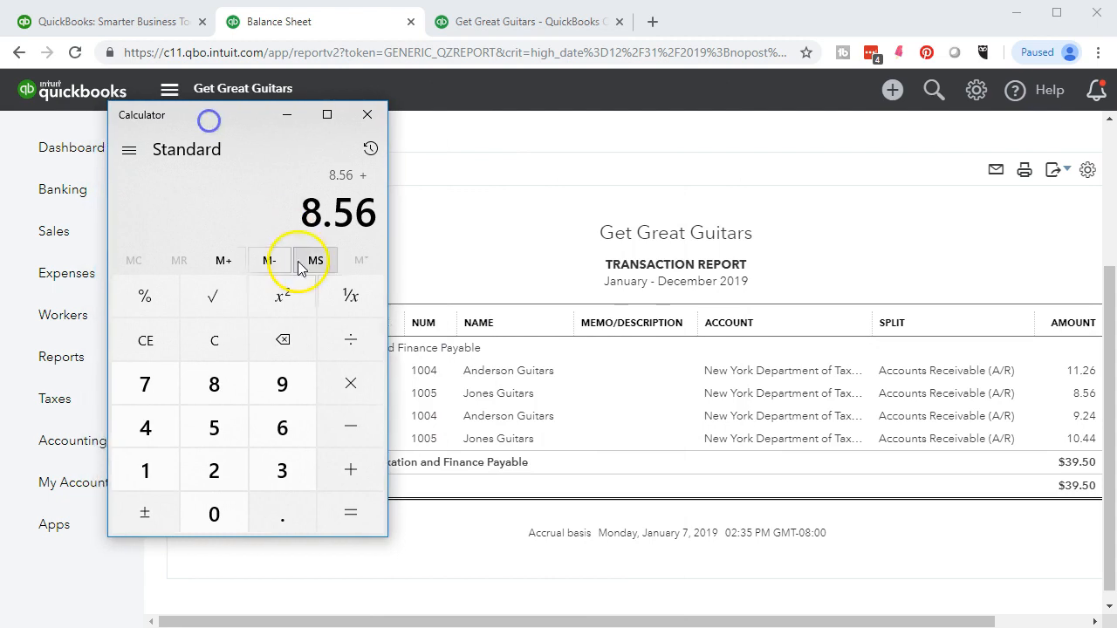
pyautogui.click(352, 470)
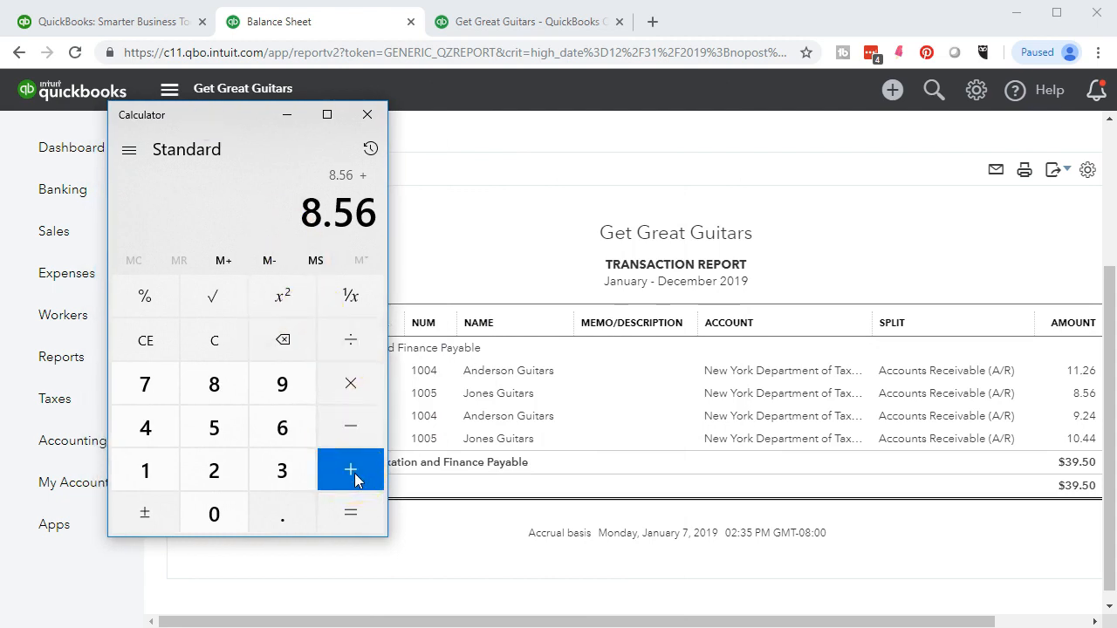
pyautogui.write('10.44')
pyautogui.press('Return')
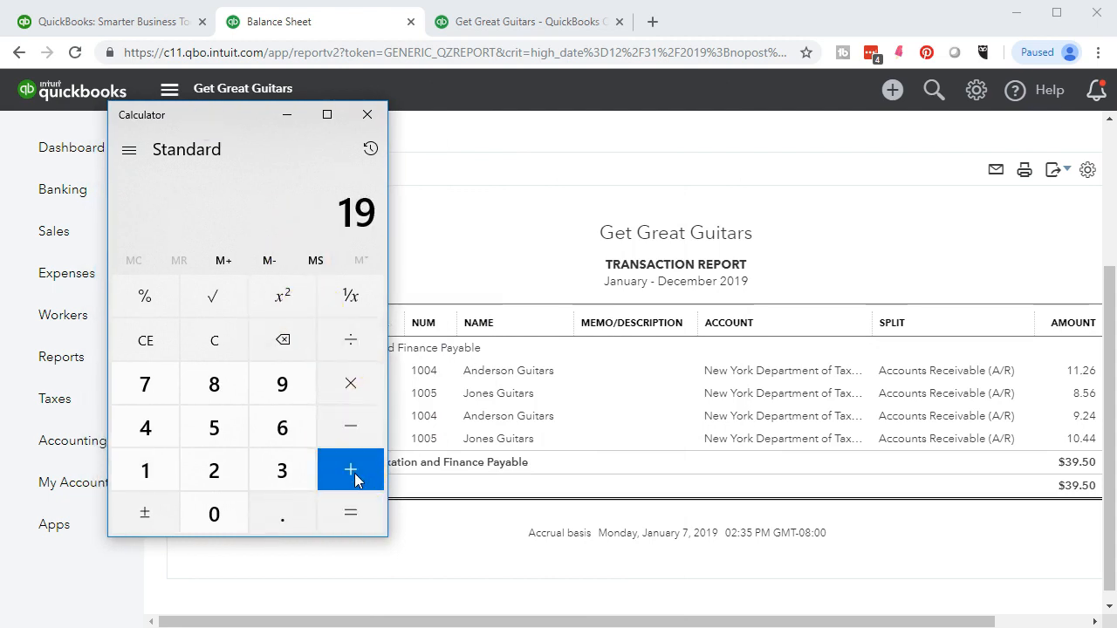
pyautogui.click(362, 115)
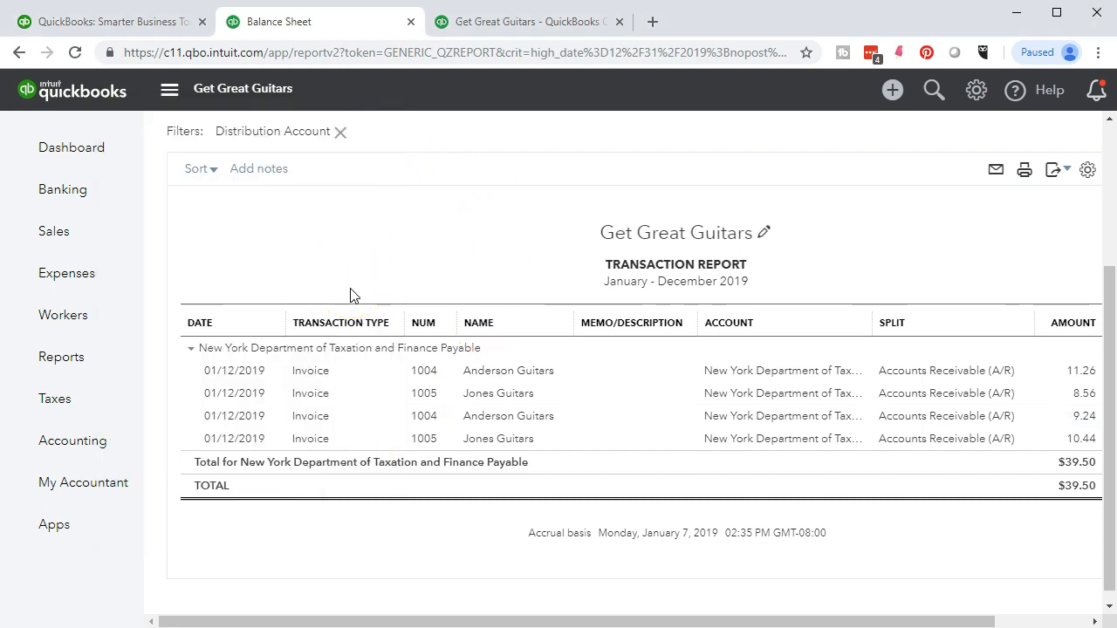
pyautogui.scroll(3, 350, 295)
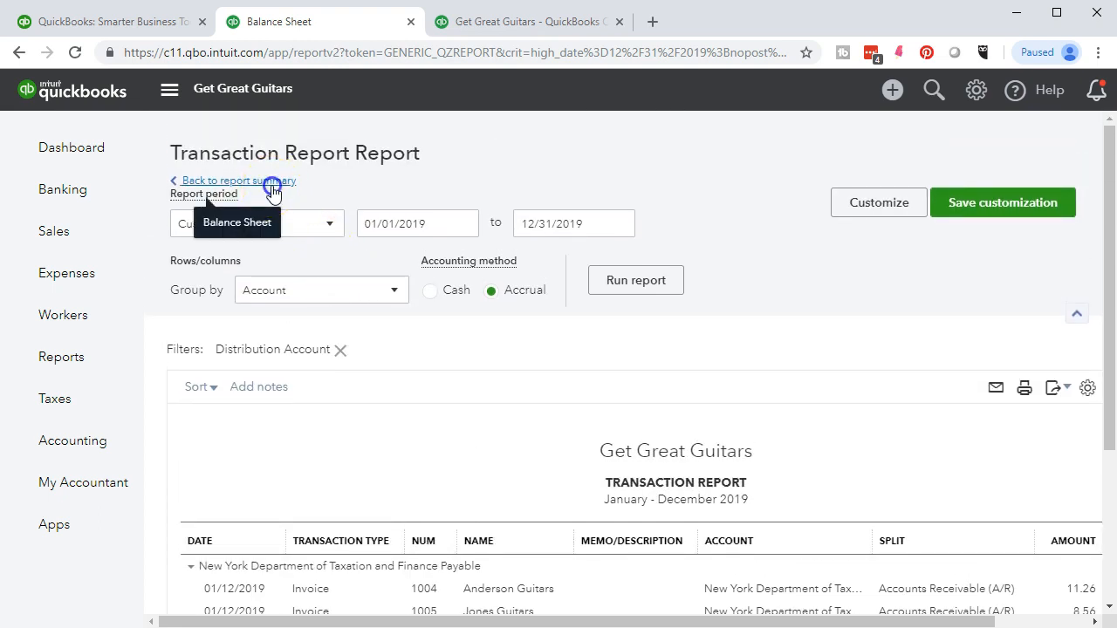
pyautogui.click(273, 189)
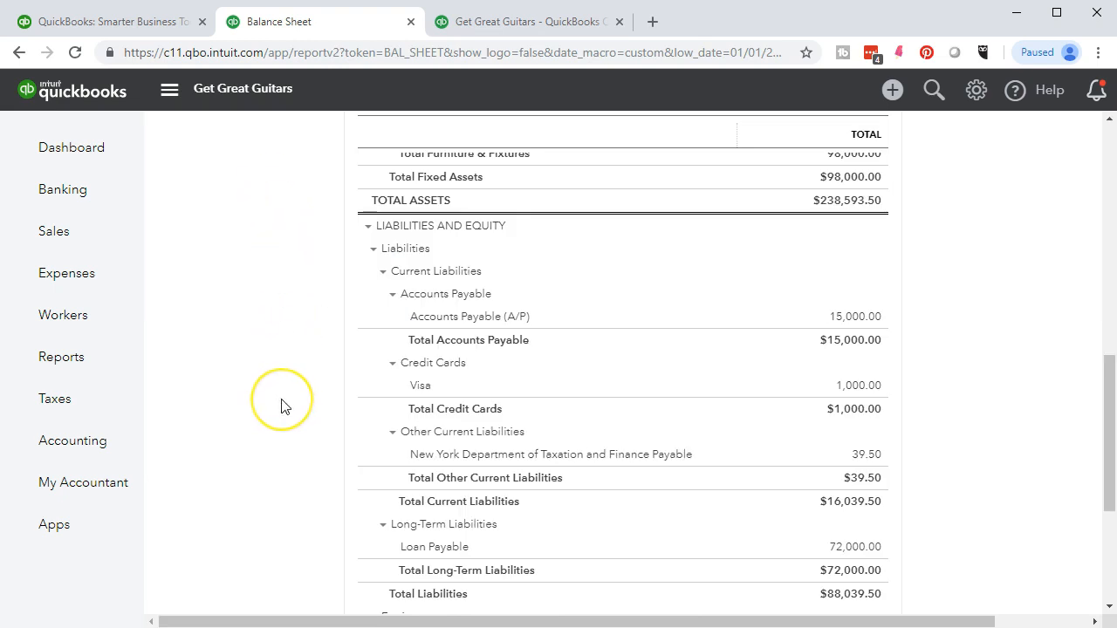
pyautogui.scroll(4, 281, 406)
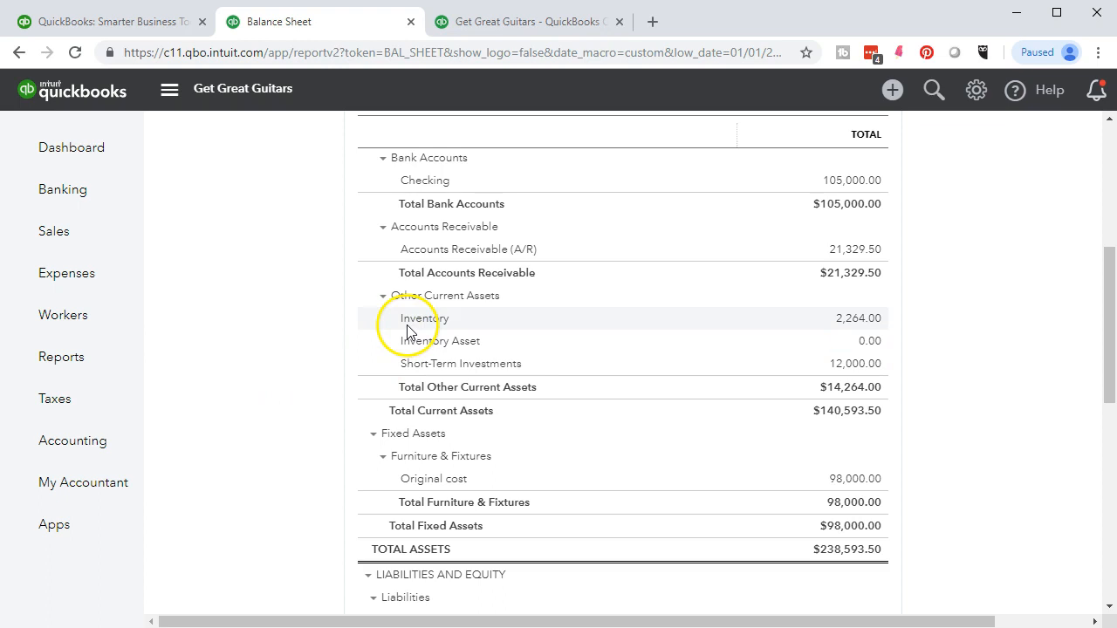
pyautogui.click(851, 319)
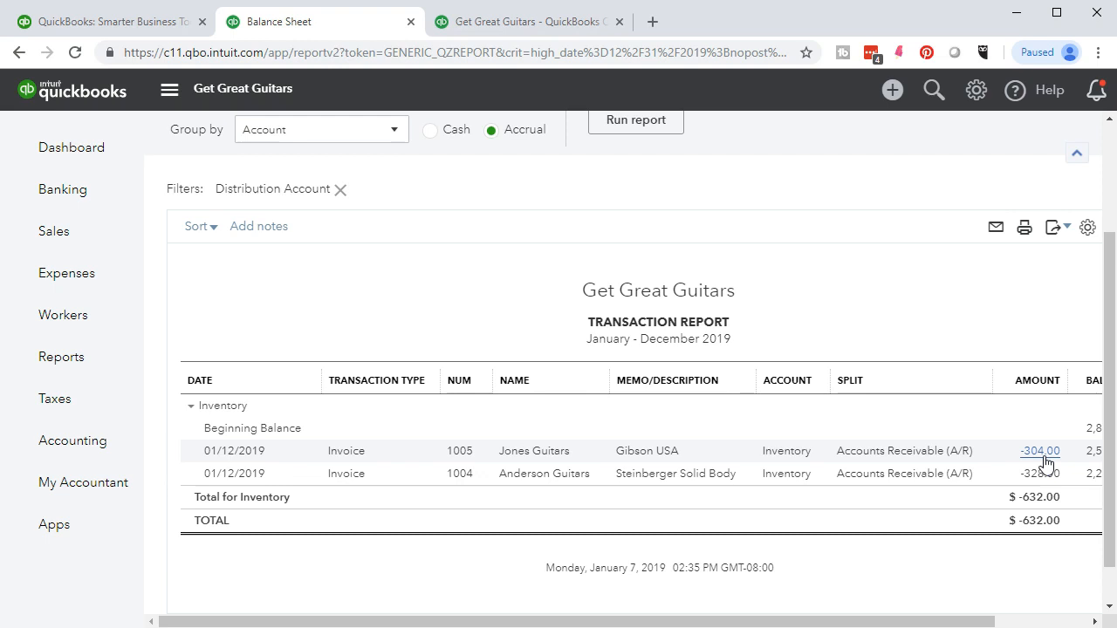
pyautogui.moveTo(972, 619); pyautogui.dragTo(1012, 619)
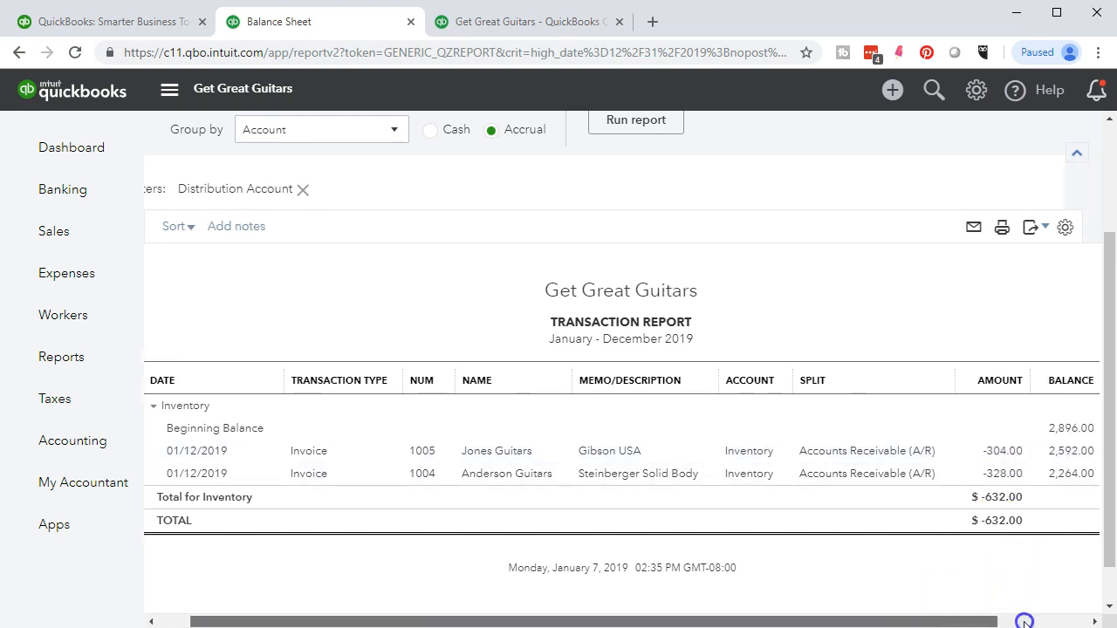
pyautogui.click(1012, 460)
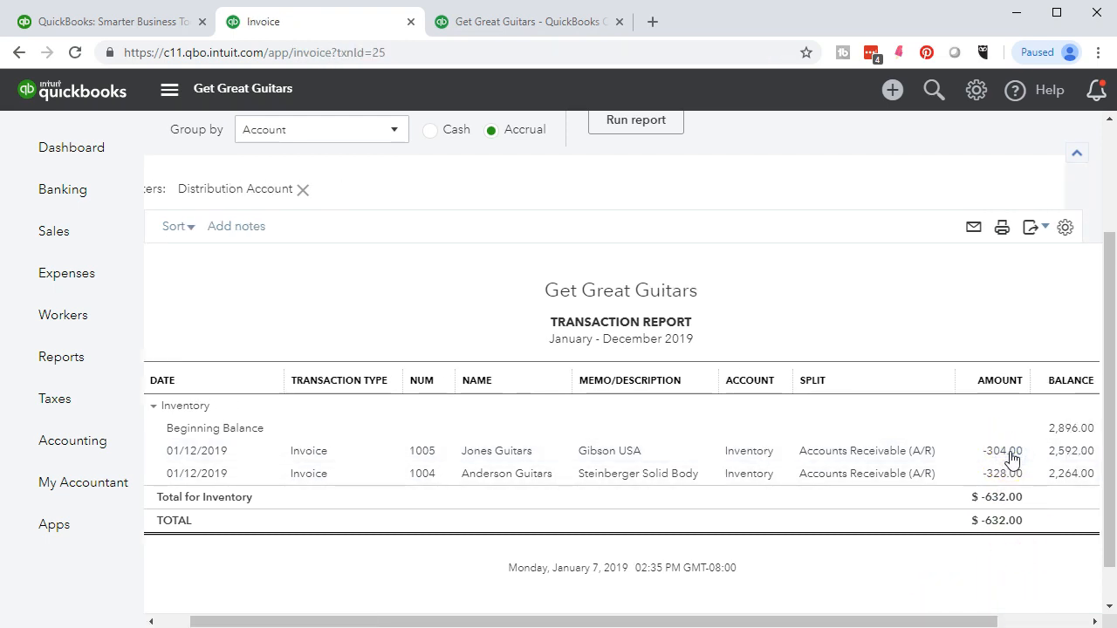
pyautogui.scroll(-3, 695, 491)
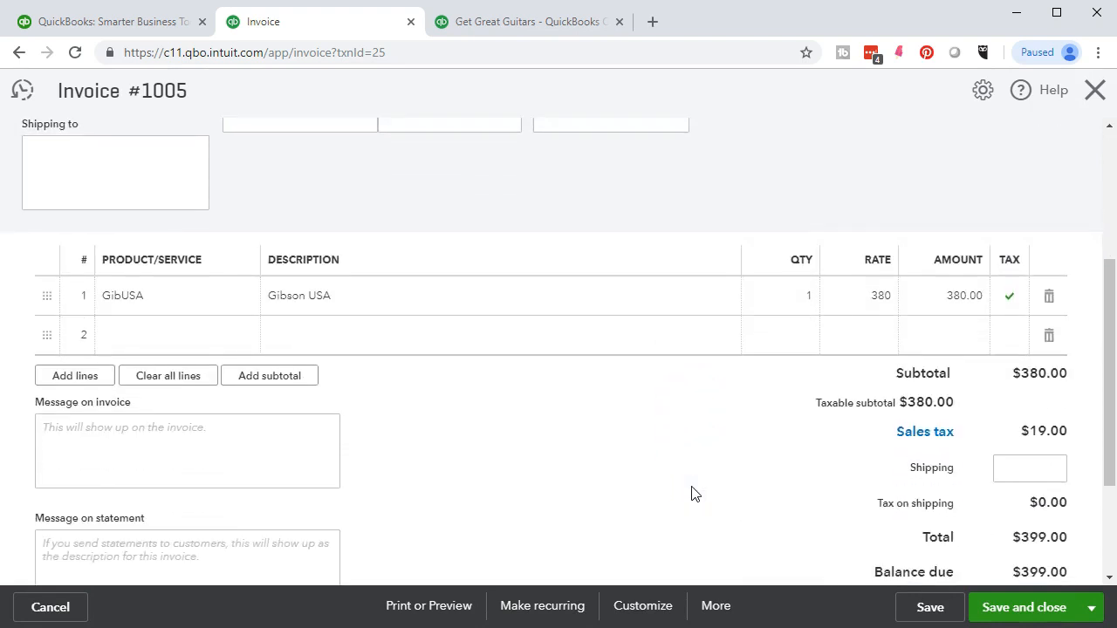
pyautogui.scroll(-2, 691, 493)
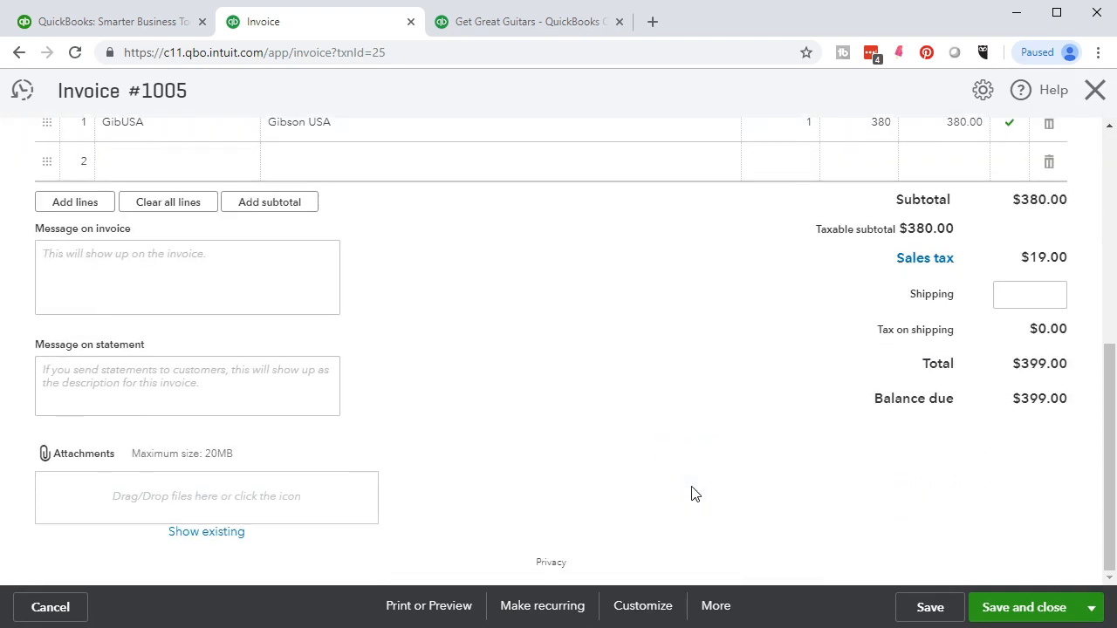
pyautogui.scroll(3, 691, 494)
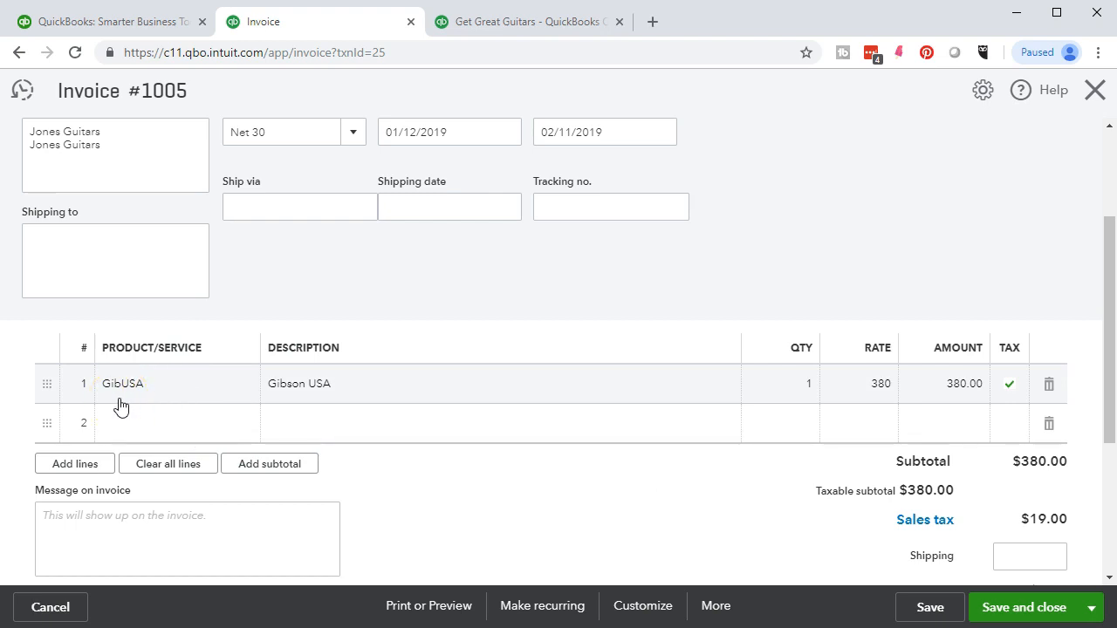
pyautogui.scroll(2, 120, 407)
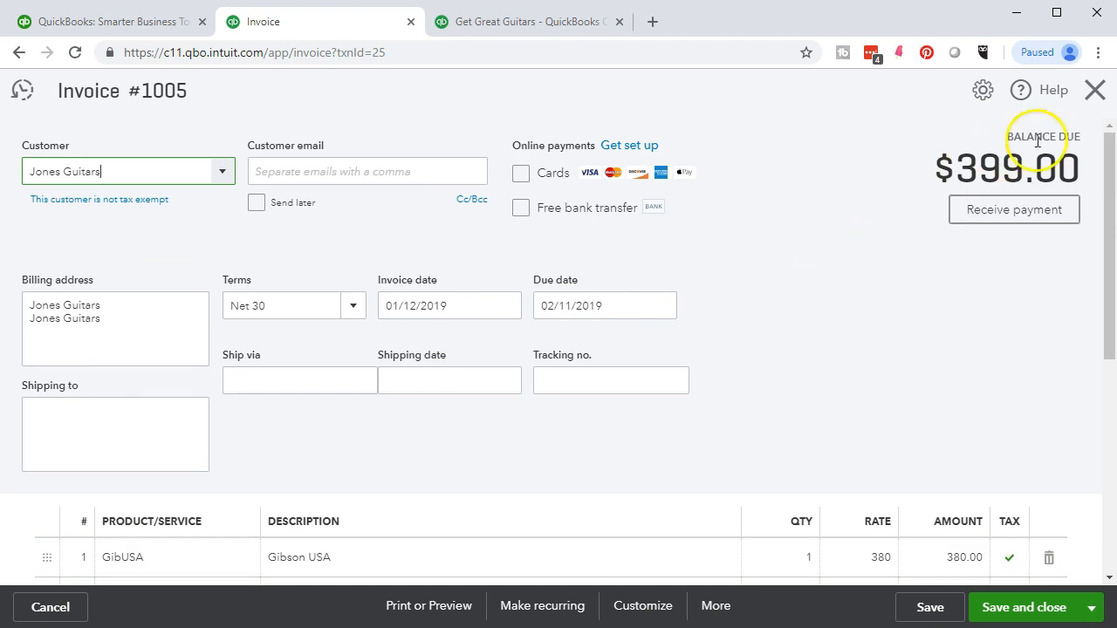
pyautogui.click(1093, 93)
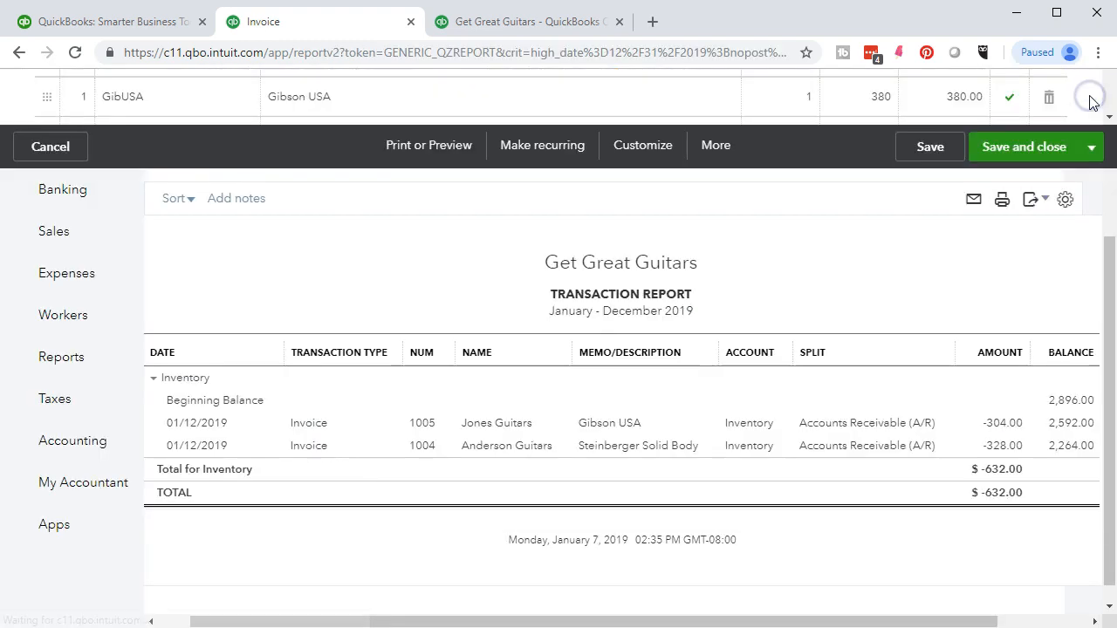
pyautogui.moveTo(77, 251)
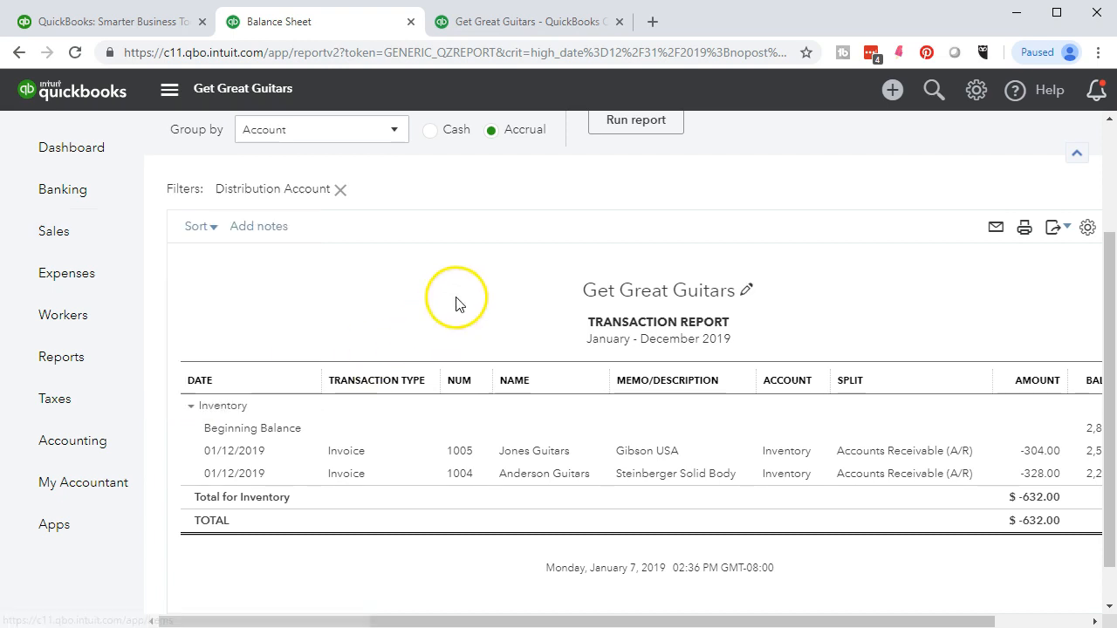
# Return the first tab to the Balance Sheet report summary
pyautogui.click(436, 315)
pyautogui.scroll(2, 399, 349)
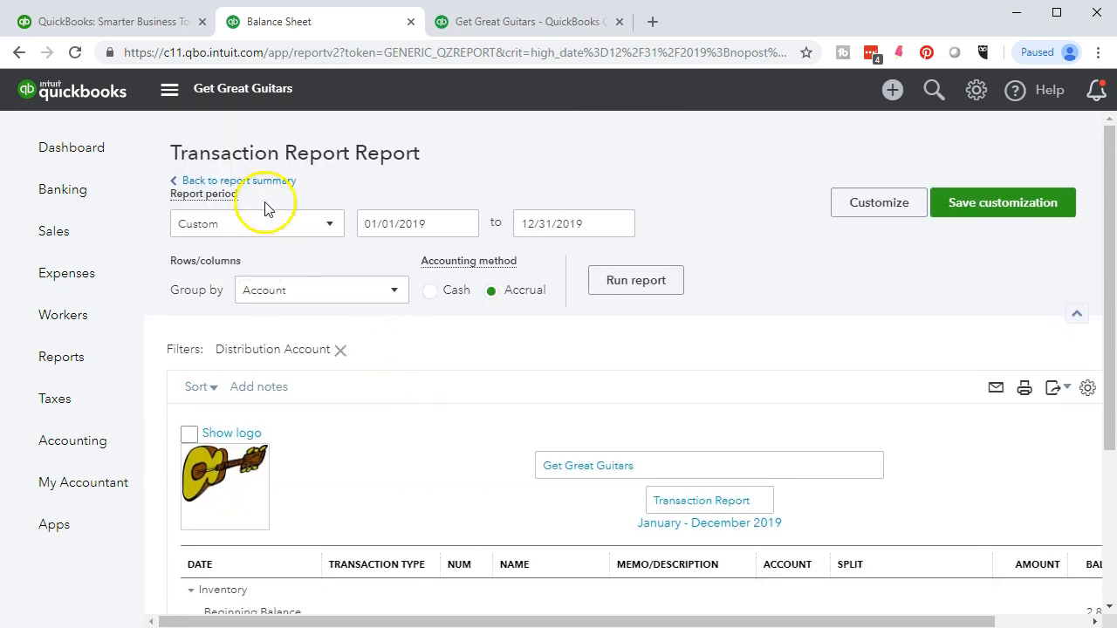
pyautogui.click(265, 181)
pyautogui.scroll(-5, 398, 373)
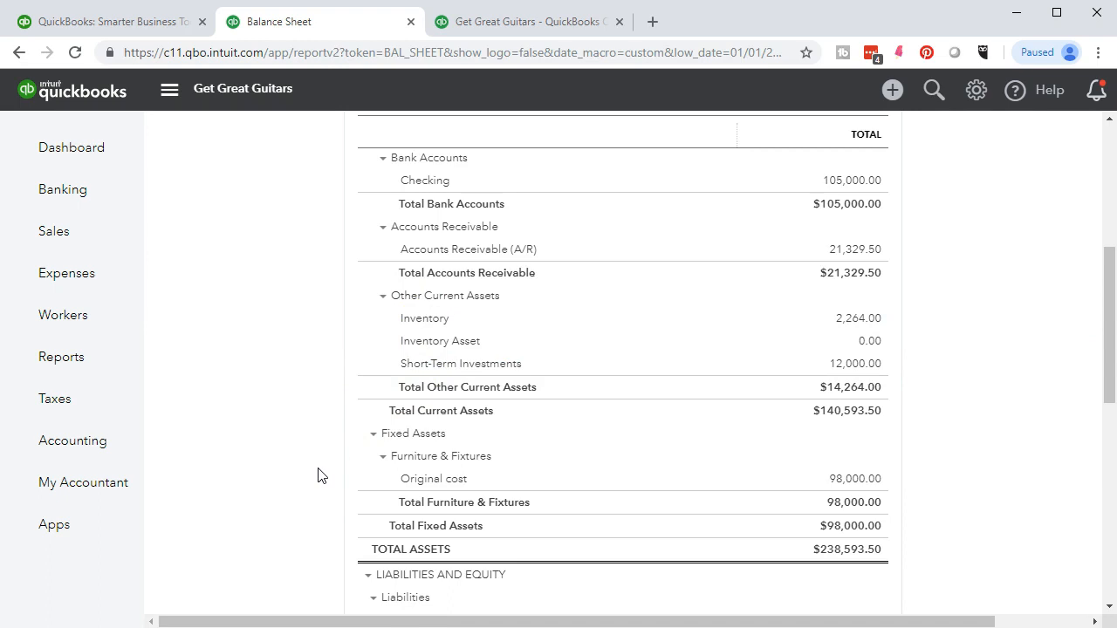
# Drill into the 632.00 Profit and Loss Cost of Goods Sold, then view and close the 304.00 invoice
pyautogui.click(501, 31)
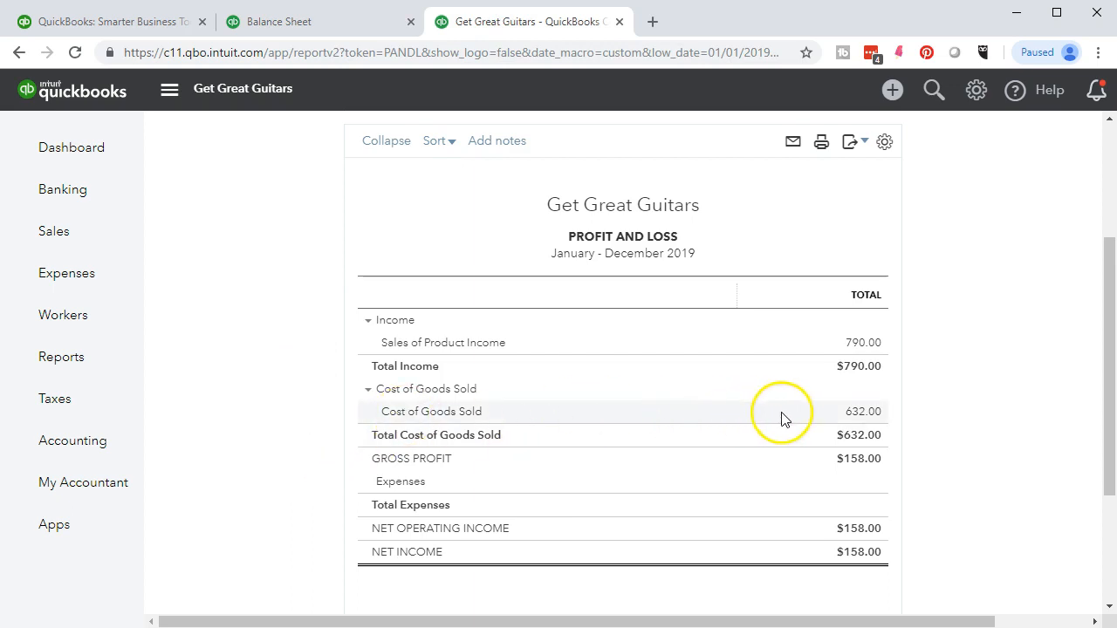
pyautogui.click(874, 413)
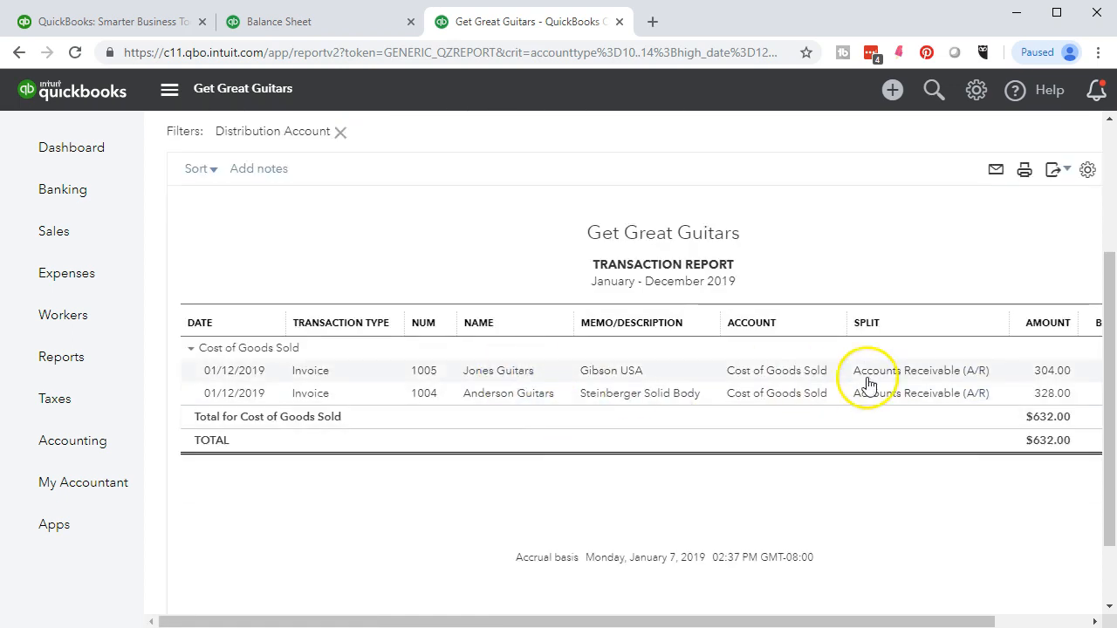
pyautogui.click(1058, 375)
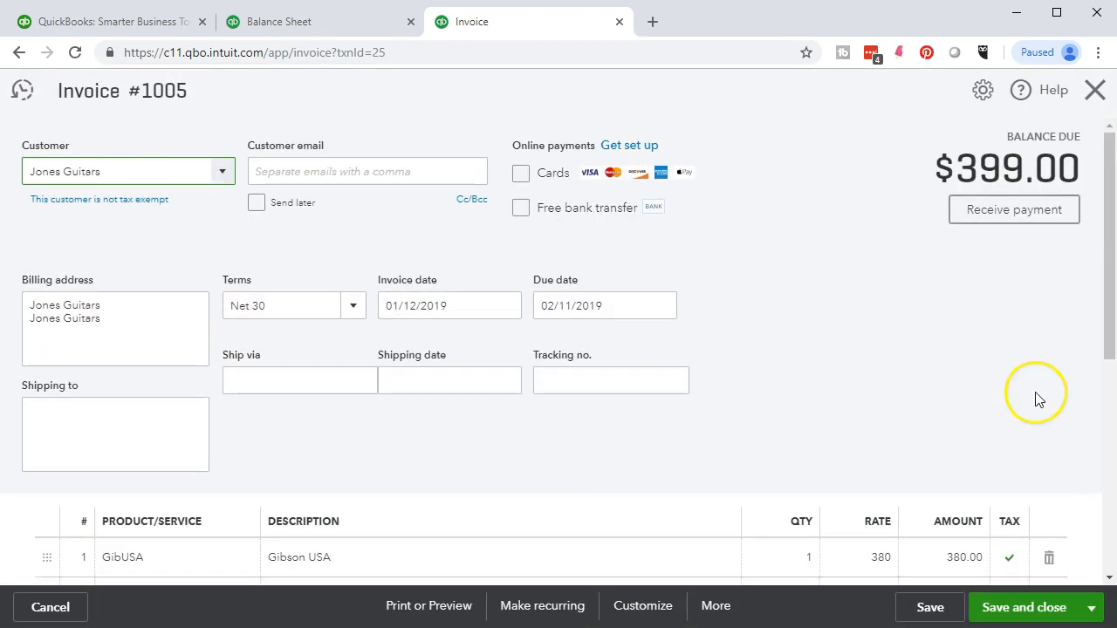
pyautogui.scroll(-2, 906, 439)
pyautogui.scroll(-1, 905, 439)
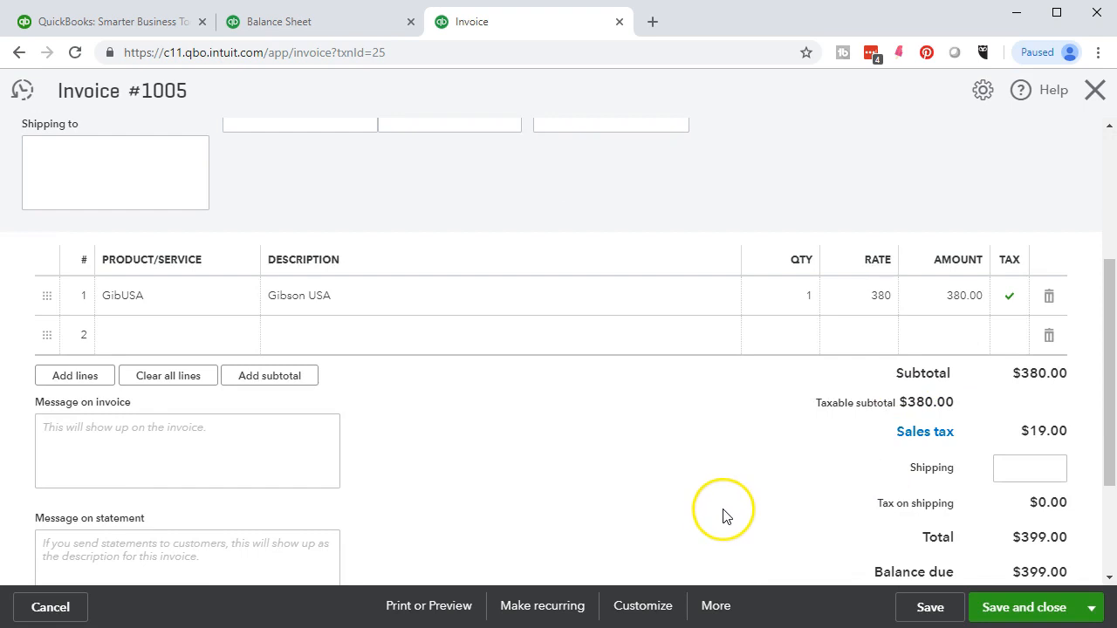
pyautogui.scroll(1, 722, 516)
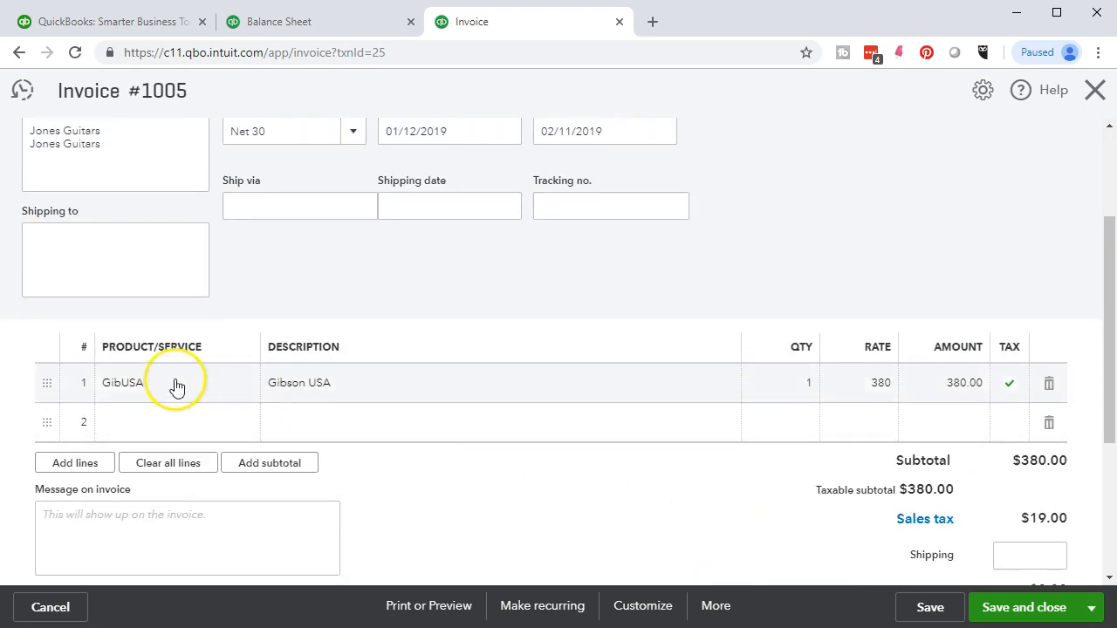
pyautogui.scroll(2, 174, 384)
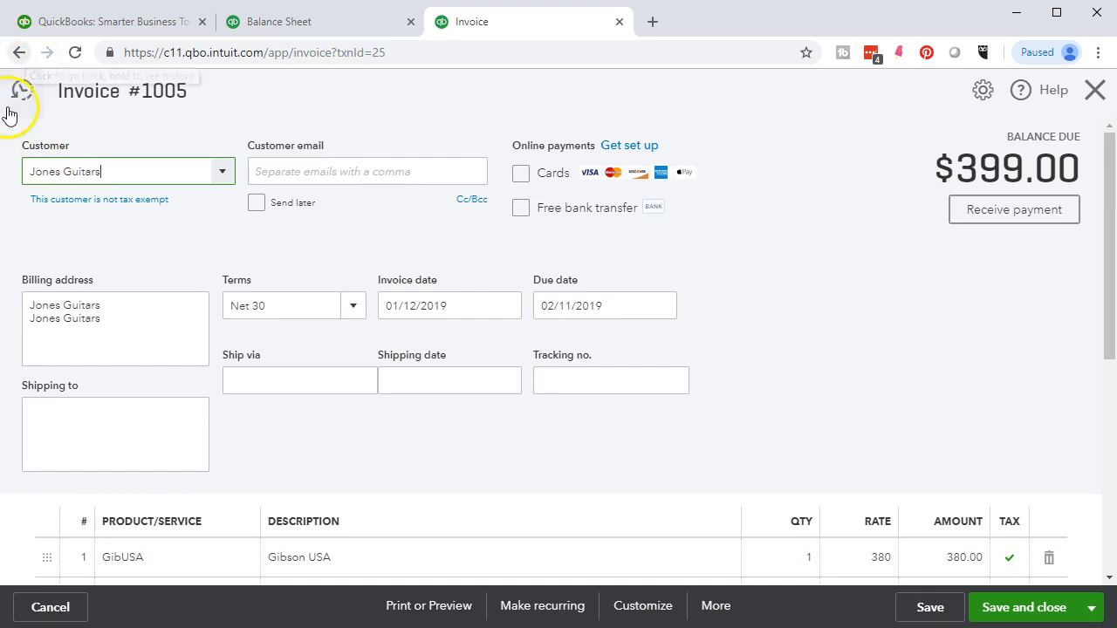
pyautogui.click(1096, 91)
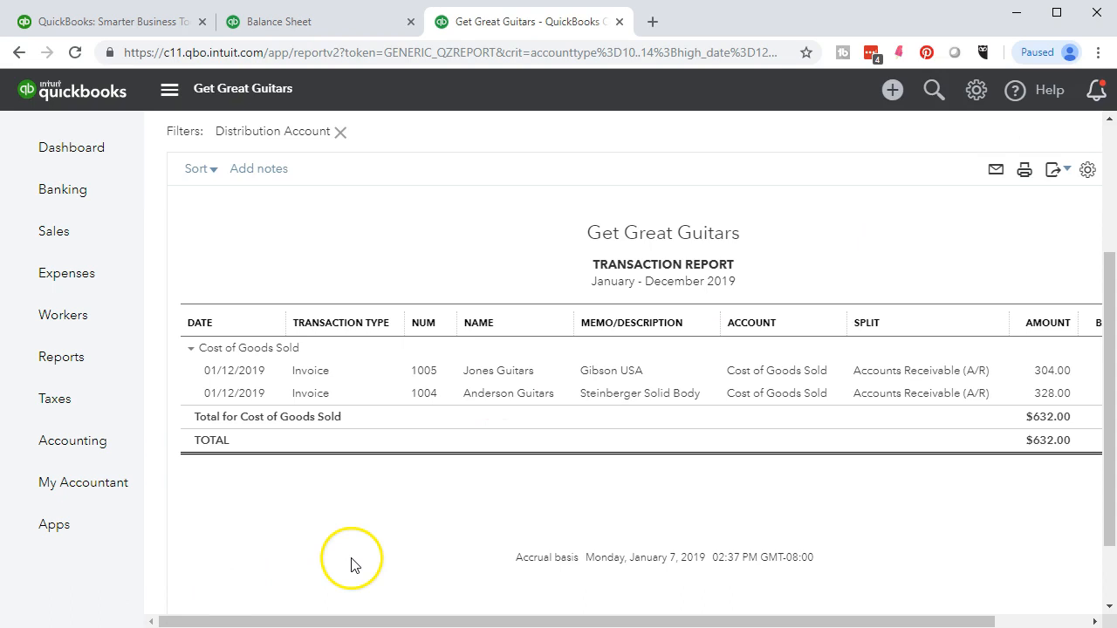
# Open Customer Balance Detail from the Who owes you report group
pyautogui.click(80, 366)
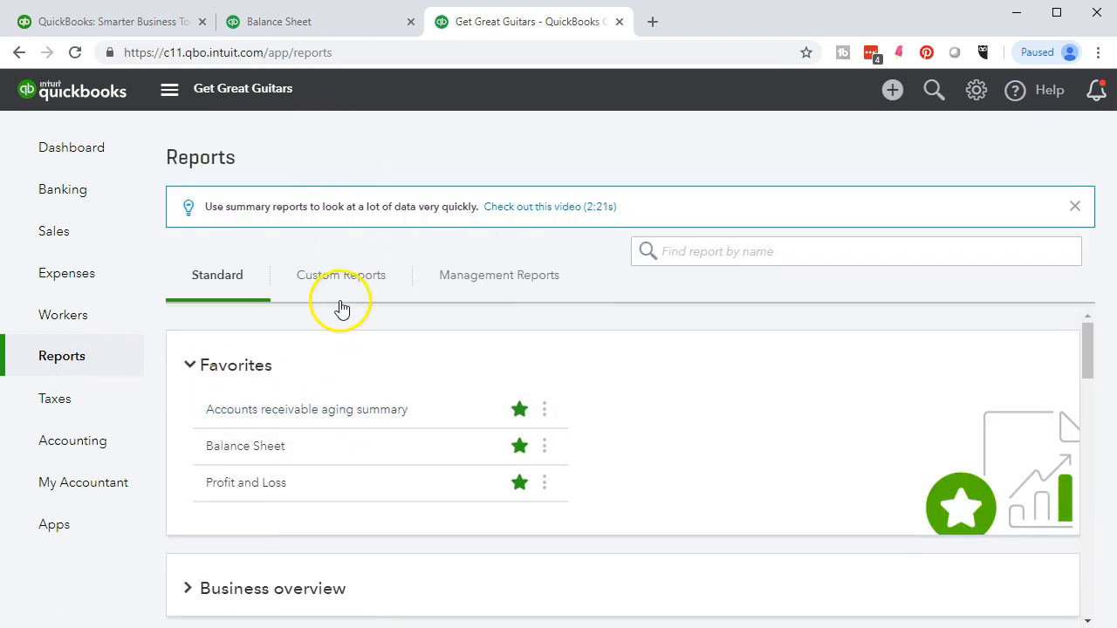
pyautogui.scroll(-3, 353, 403)
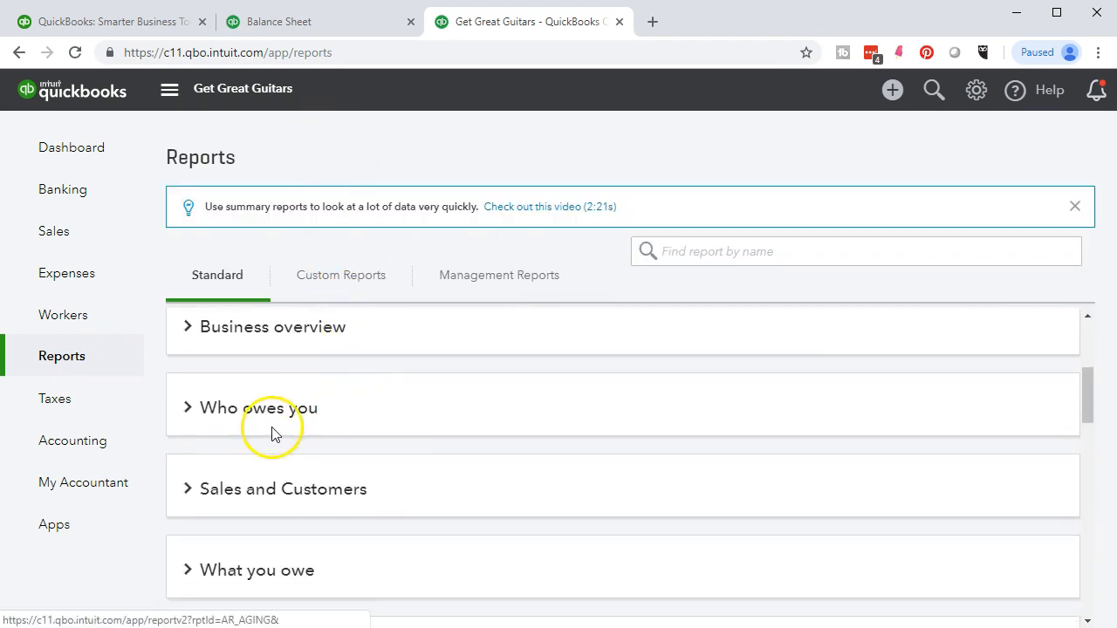
pyautogui.click(184, 412)
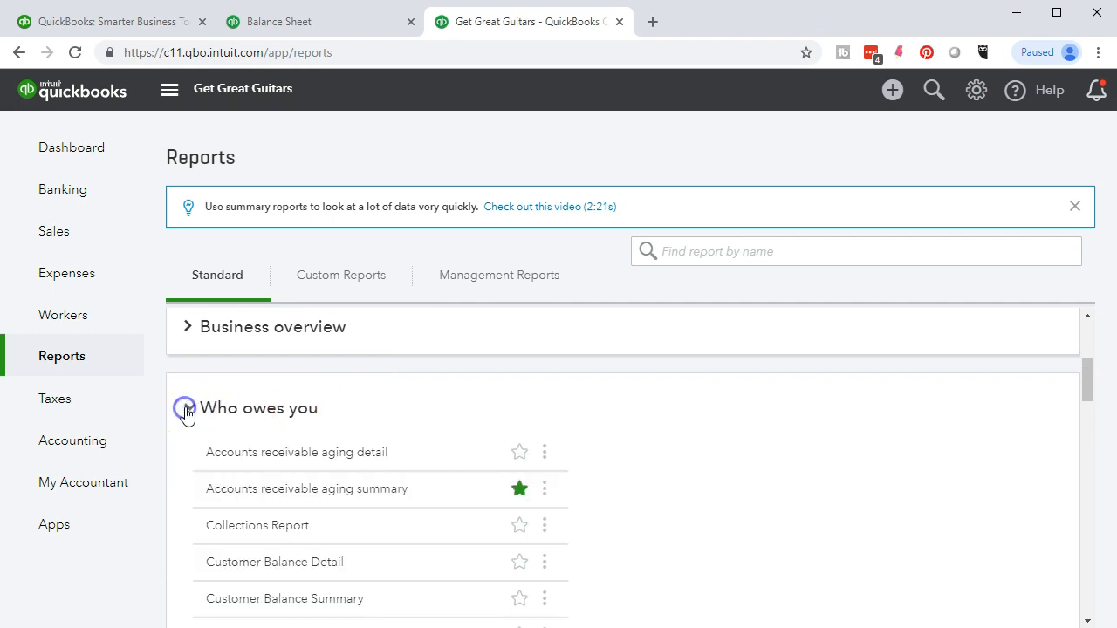
pyautogui.scroll(-1, 596, 501)
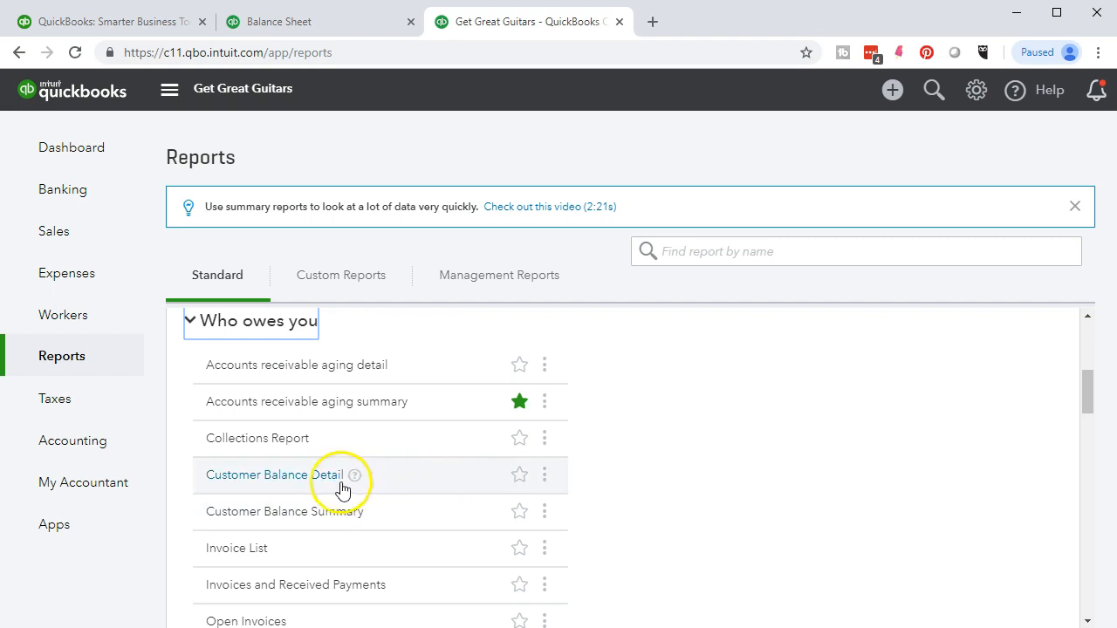
pyautogui.click(308, 486)
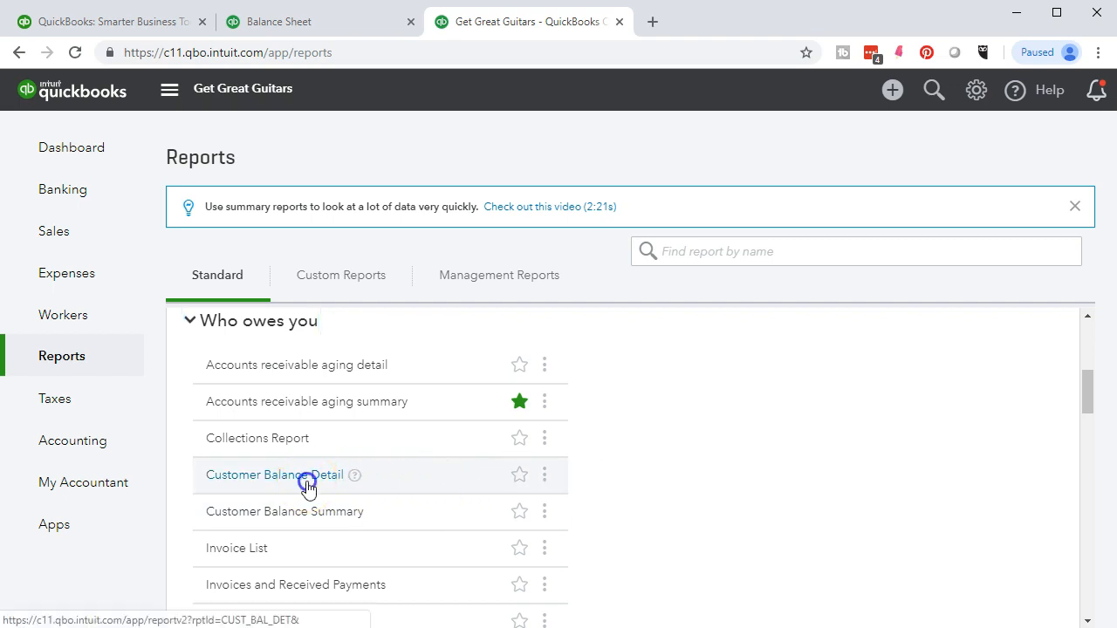
pyautogui.scroll(-2, 314, 481)
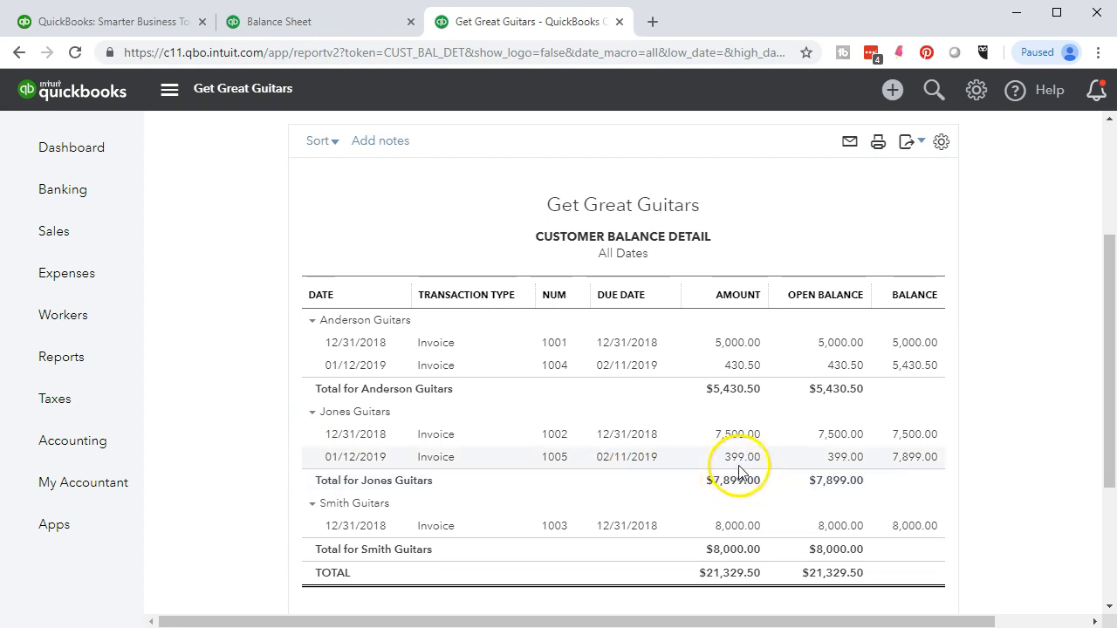
pyautogui.click(838, 463)
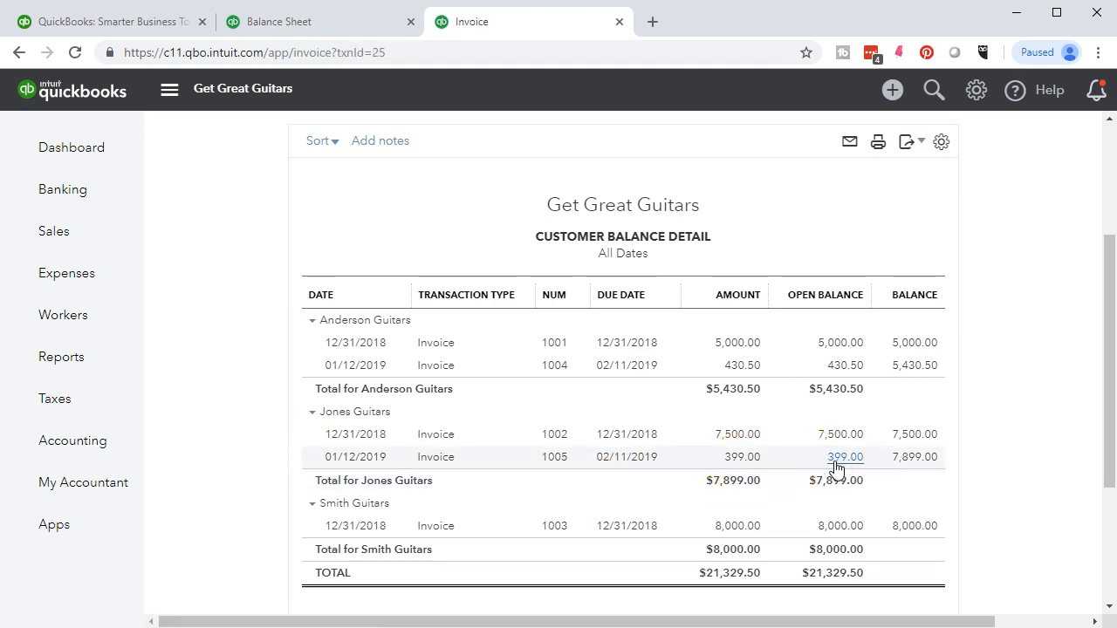
pyautogui.scroll(-4, 833, 469)
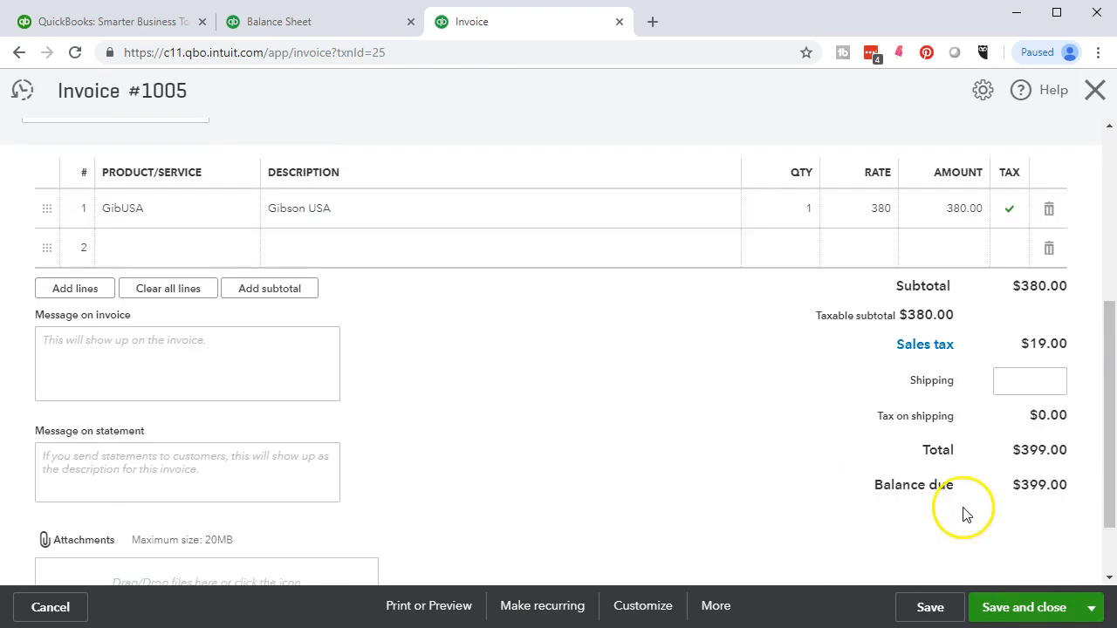
pyautogui.scroll(5, 788, 484)
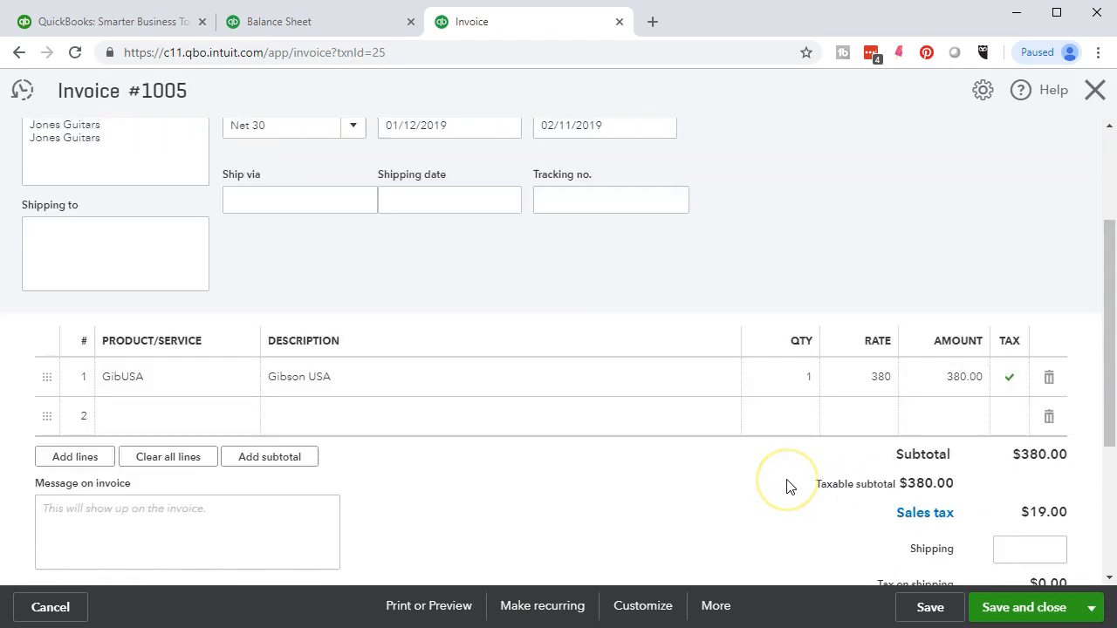
pyautogui.click(1096, 90)
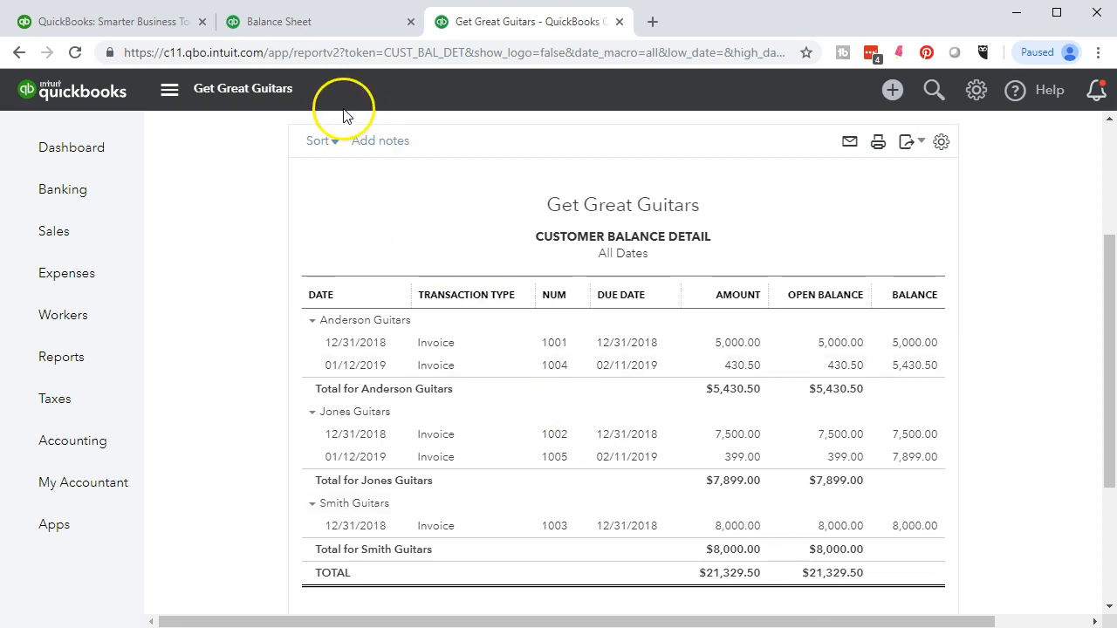
pyautogui.click(301, 22)
pyautogui.scroll(3, 274, 404)
pyautogui.scroll(-1, 297, 436)
pyautogui.scroll(-2, 303, 443)
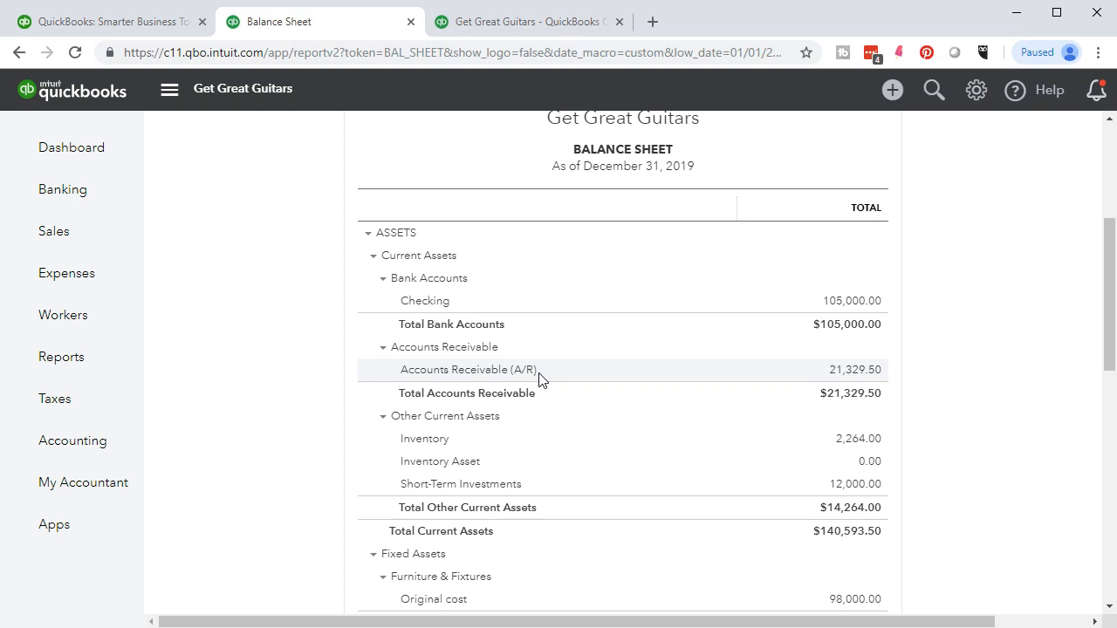
pyautogui.click(498, 21)
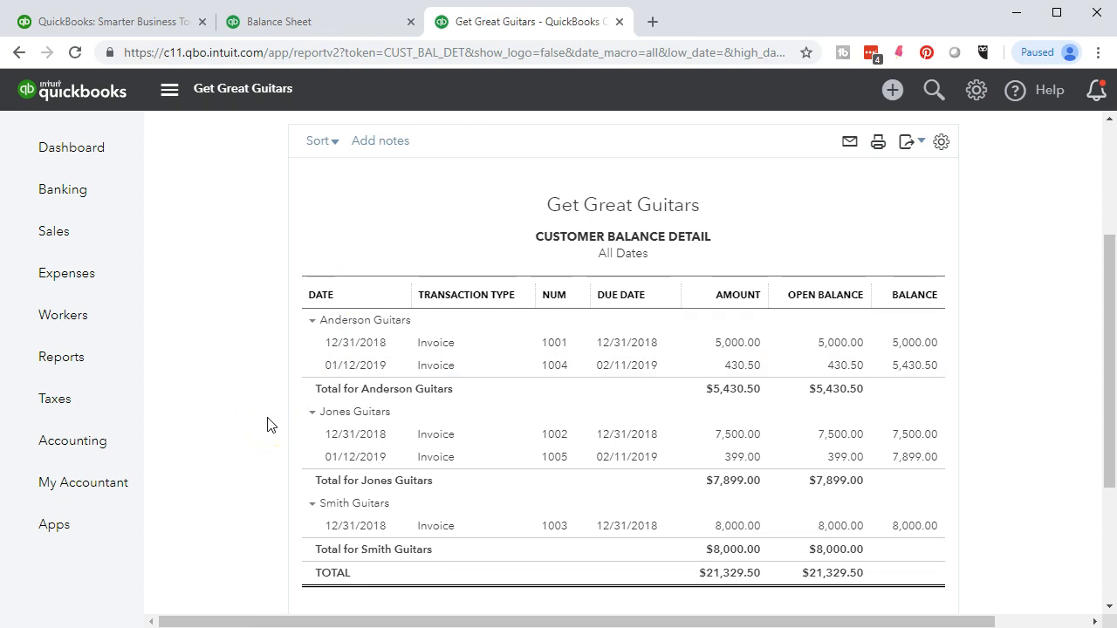